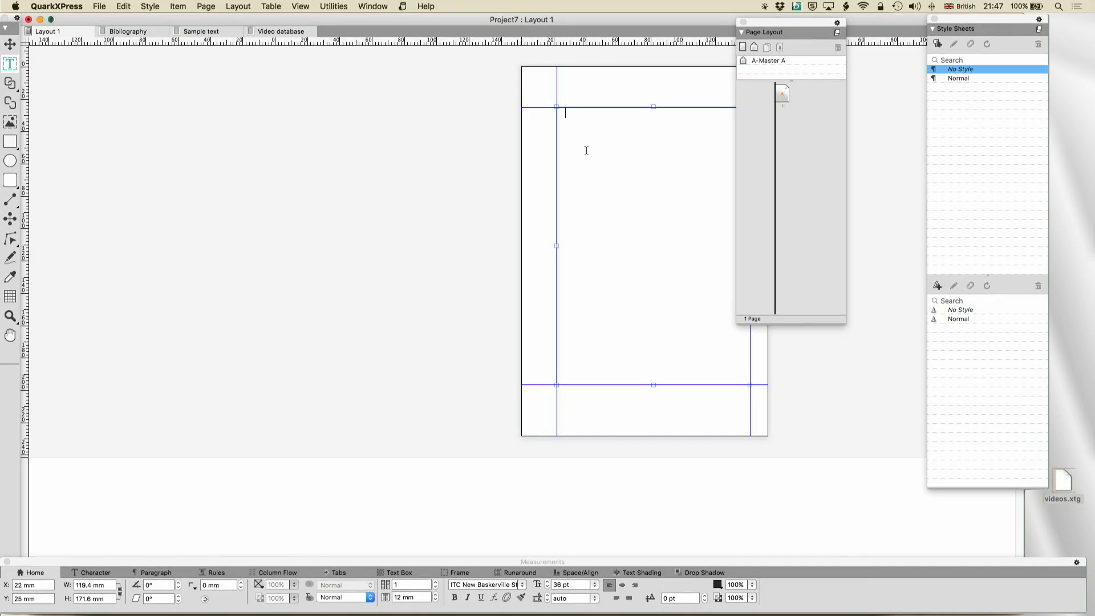
Choose The Saxon Thief.xtg for import, reading it as UTF-16 with XPress Tags interpreted.
{"action": "key", "text": "super+e"}
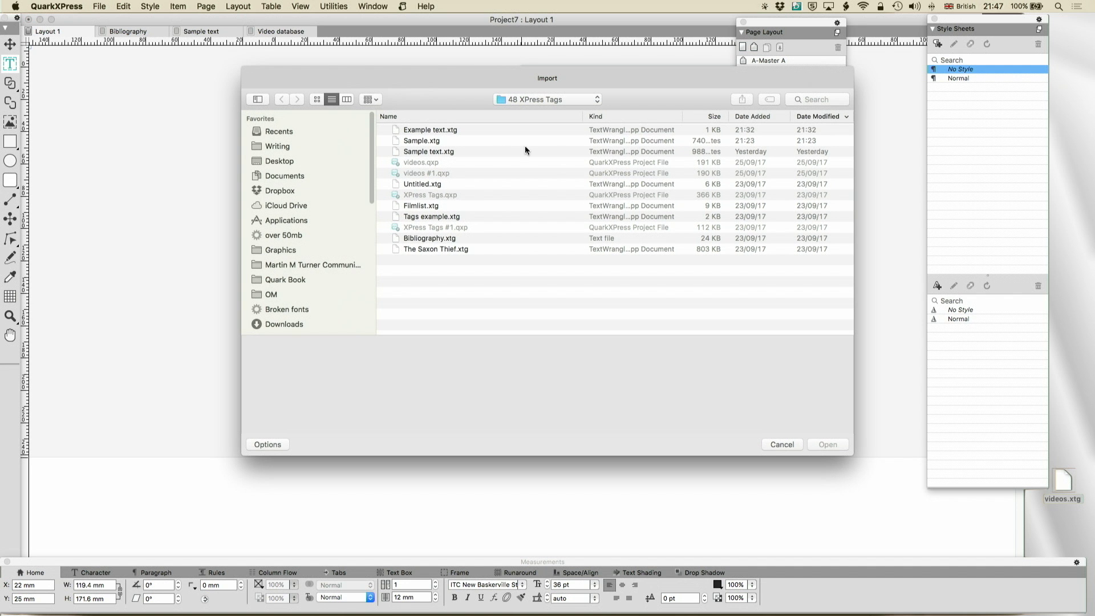
{"action": "left_click", "coordinate": [422, 249]}
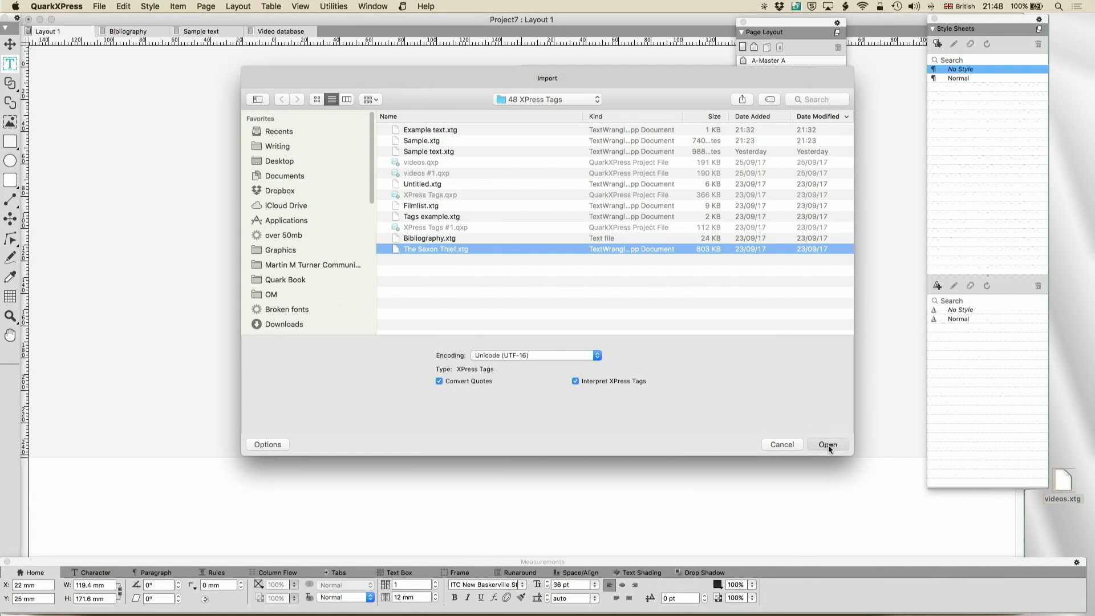
Import The Saxon Thief.xtg and scroll through the resulting 256 pages of text.
{"action": "left_click", "coordinate": [828, 445]}
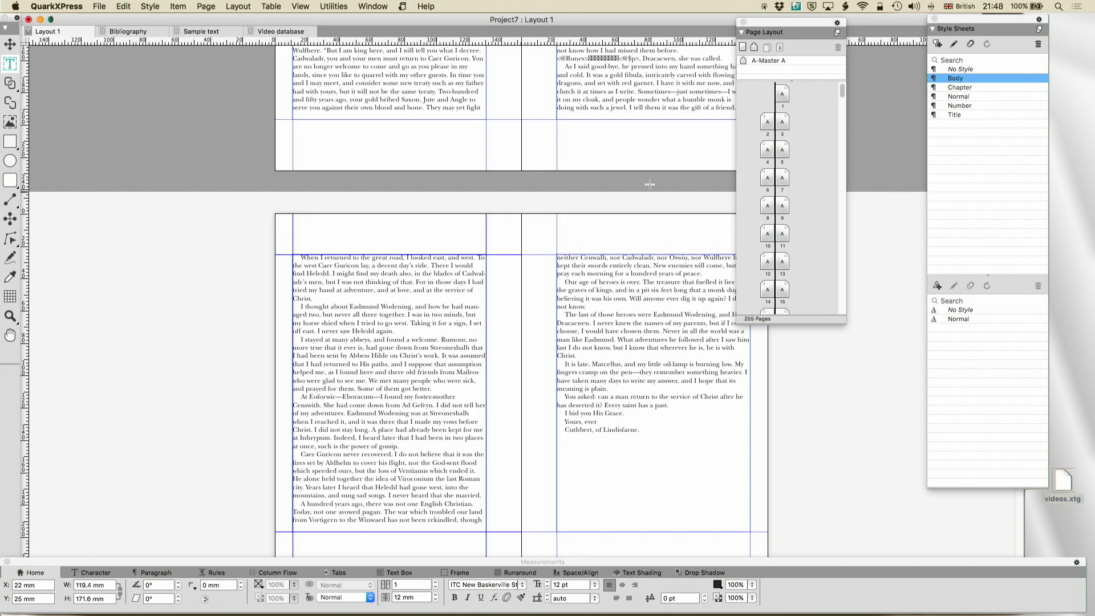
{"action": "scroll", "coordinate": [650, 186], "scroll_direction": "up", "scroll_amount": 10}
{"action": "scroll", "coordinate": [650, 186], "scroll_direction": "down", "scroll_amount": 5}
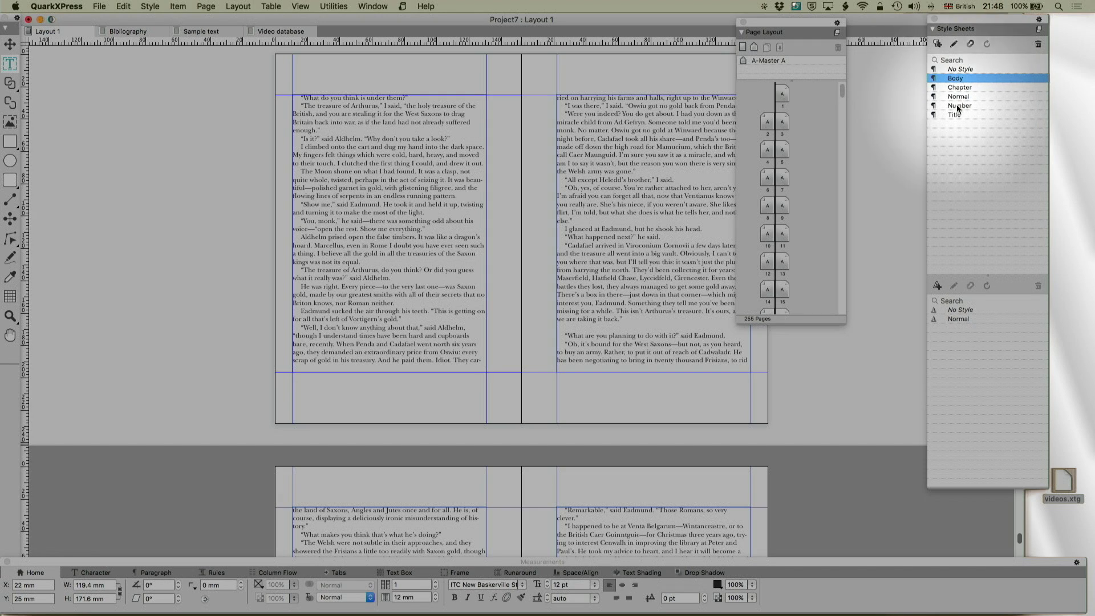
{"action": "left_click", "coordinate": [596, 142]}
{"action": "scroll", "coordinate": [597, 141], "scroll_direction": "down", "scroll_amount": 10}
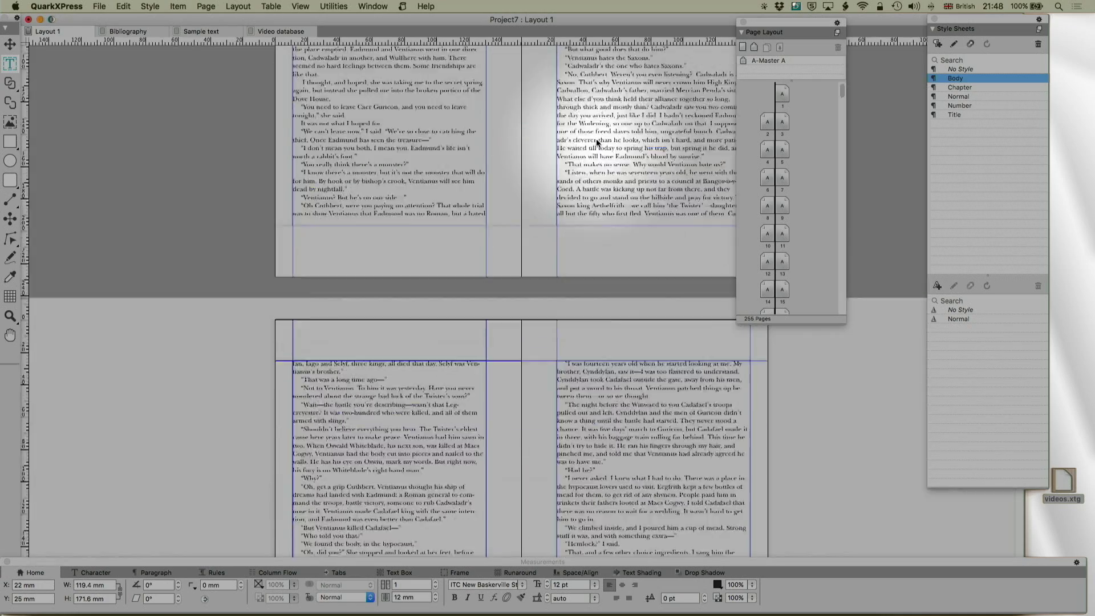
{"action": "scroll", "coordinate": [597, 143], "scroll_direction": "up", "scroll_amount": 15}
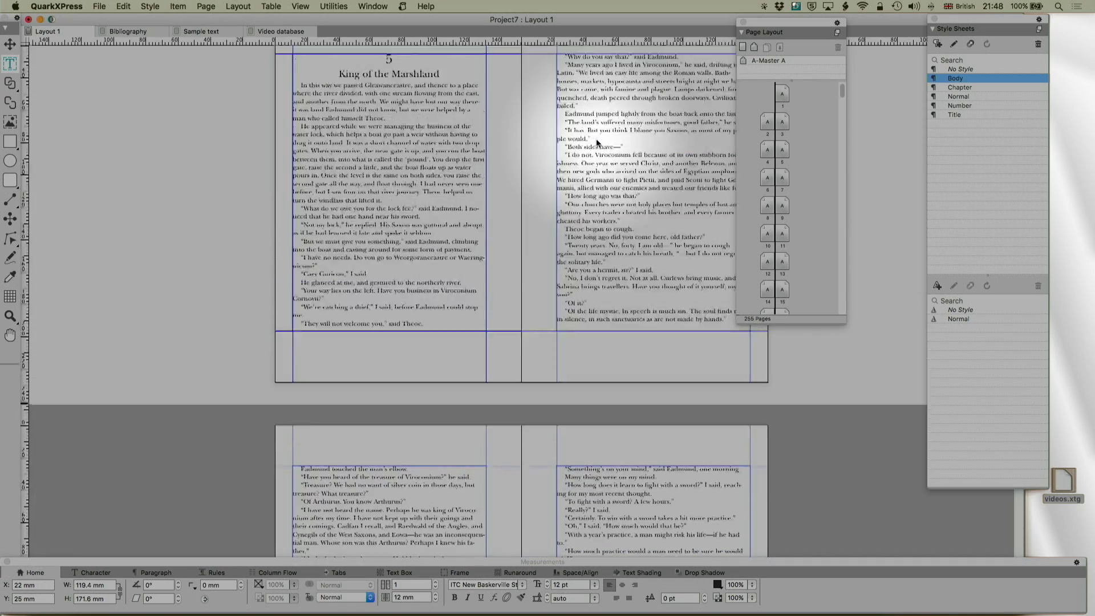
{"action": "scroll", "coordinate": [597, 143], "scroll_direction": "down", "scroll_amount": 2}
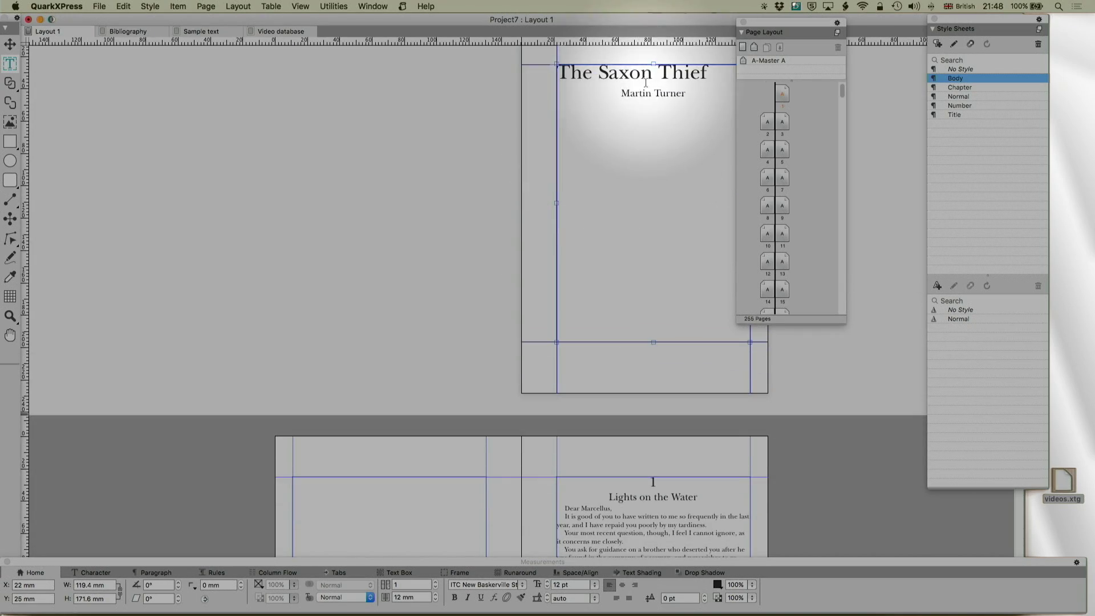
Check the Title, Chapter, Number and Body styles on the title, chapter heading and first lines.
{"action": "left_click", "coordinate": [645, 79]}
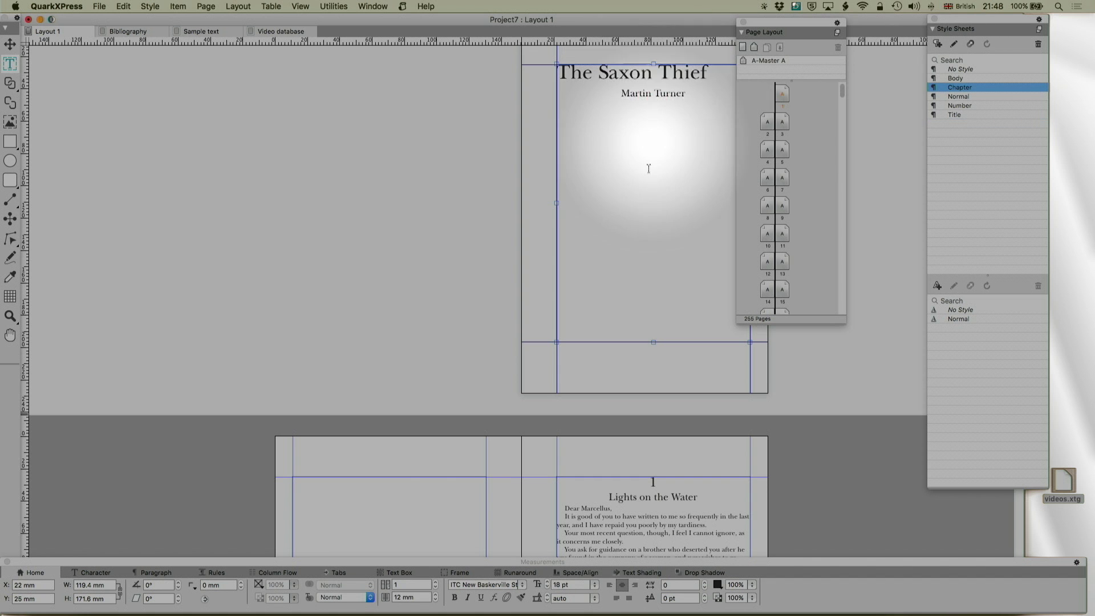
{"action": "scroll", "coordinate": [645, 186], "scroll_direction": "down", "scroll_amount": 12}
{"action": "left_click", "coordinate": [640, 245]}
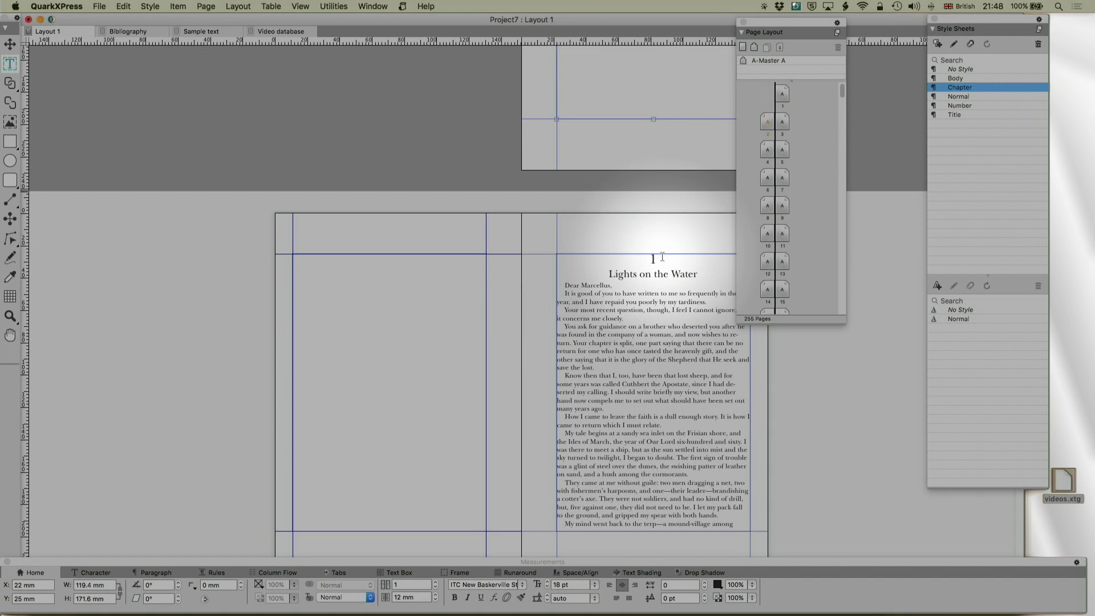
{"action": "left_click", "coordinate": [657, 259]}
{"action": "left_click", "coordinate": [634, 275]}
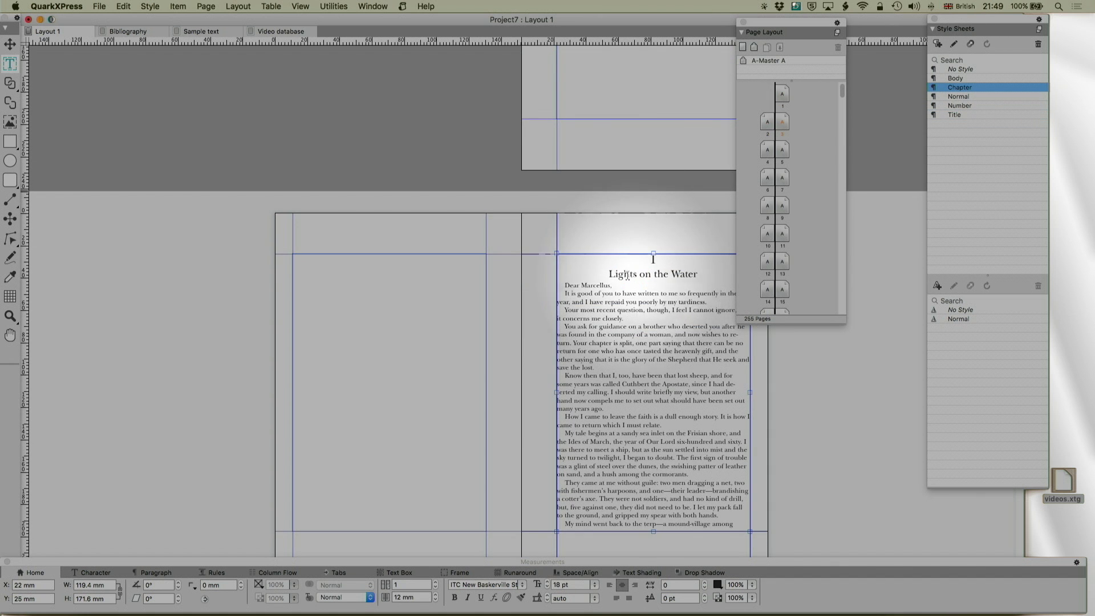
{"action": "left_click", "coordinate": [606, 290]}
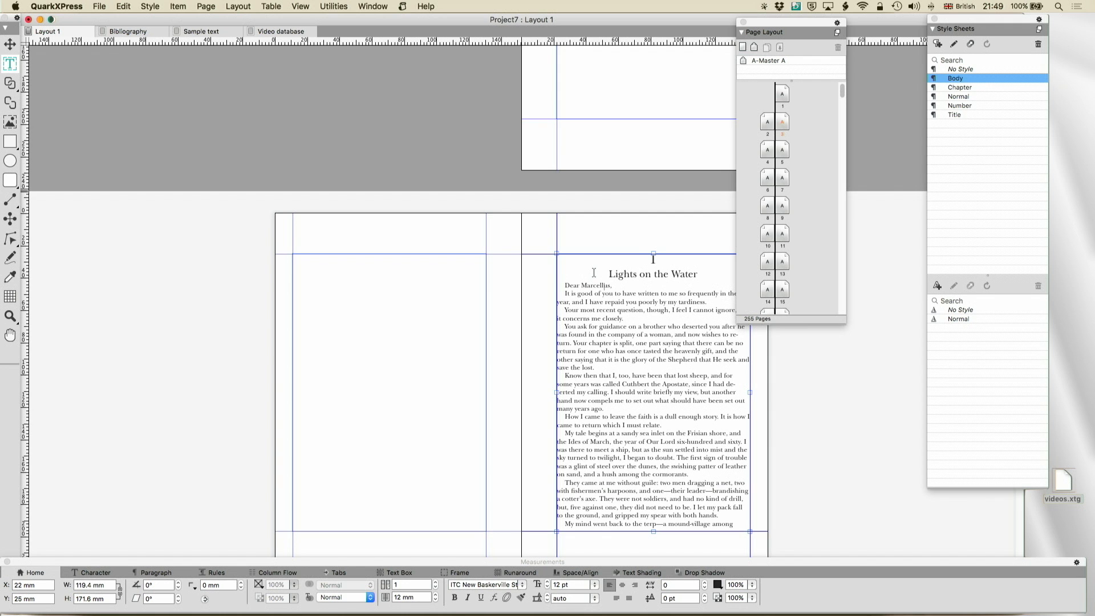
Start switching applications with Cmd-Tab, then dismiss the switcher without changing apps.
{"action": "key", "text": "super+Tab"}
{"action": "key", "text": "super+Tab"}
{"action": "key", "text": "super+Tab"}
{"action": "key", "text": "super+Tab"}
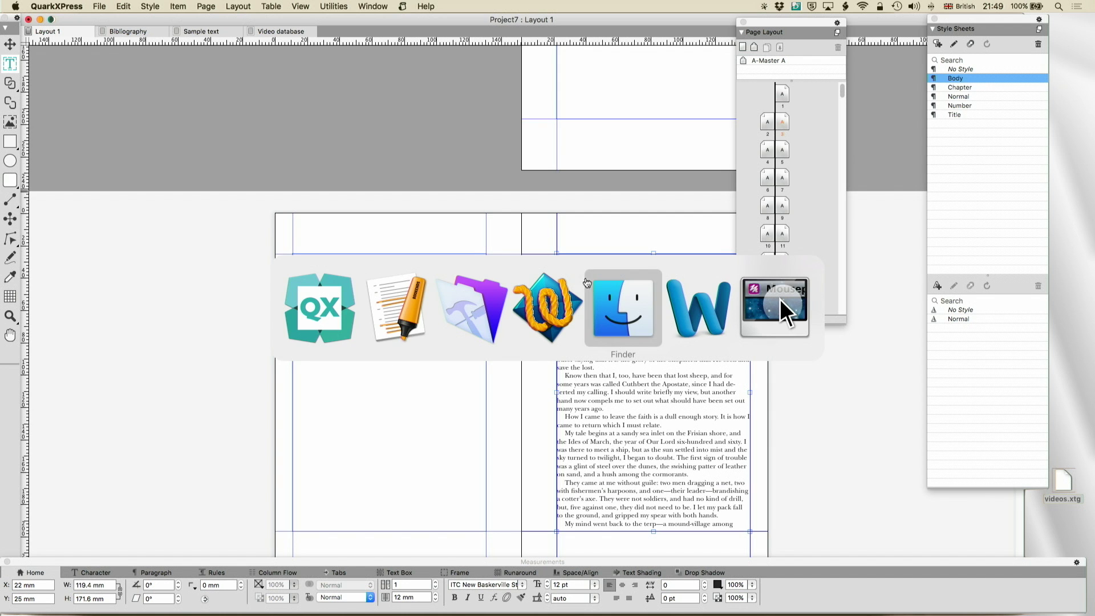
{"action": "key", "text": "Escape"}
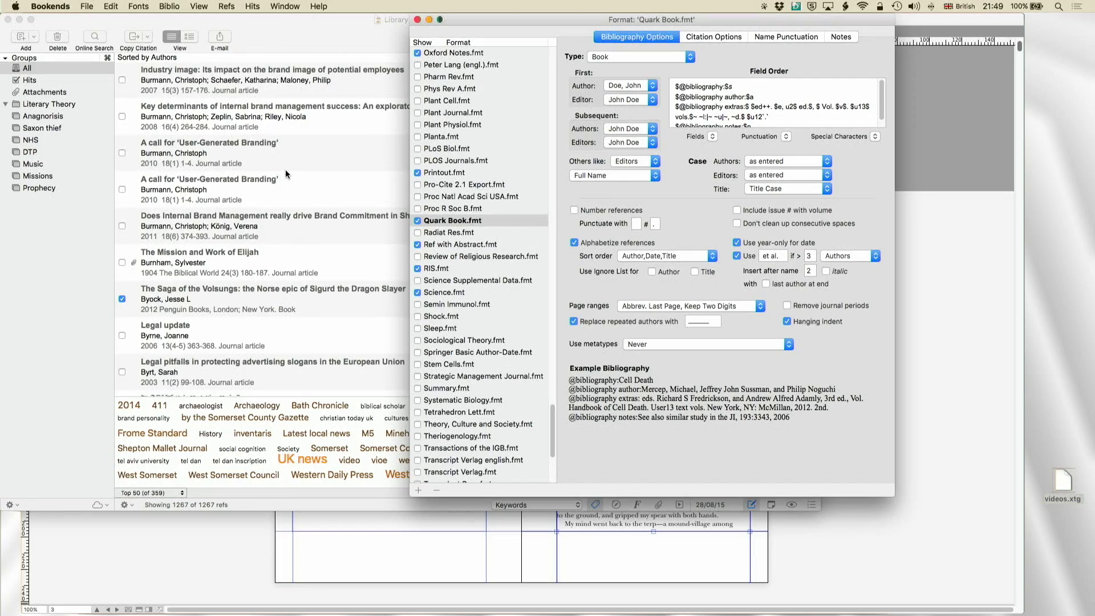
{"action": "scroll", "coordinate": [285, 169], "scroll_direction": "down", "scroll_amount": 20}
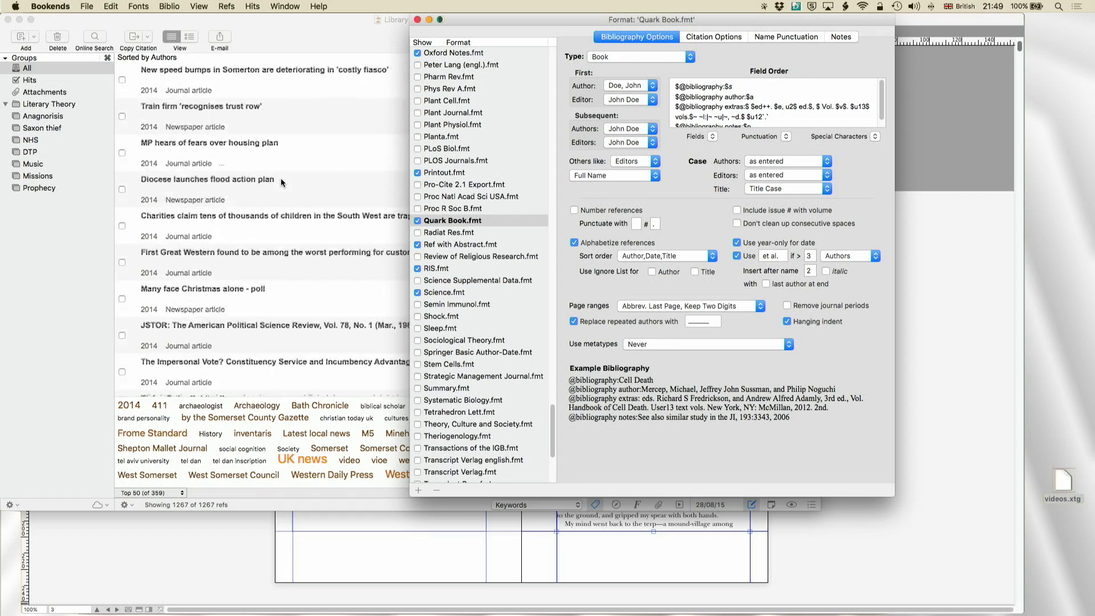
{"action": "scroll", "coordinate": [280, 182], "scroll_direction": "down", "scroll_amount": 15}
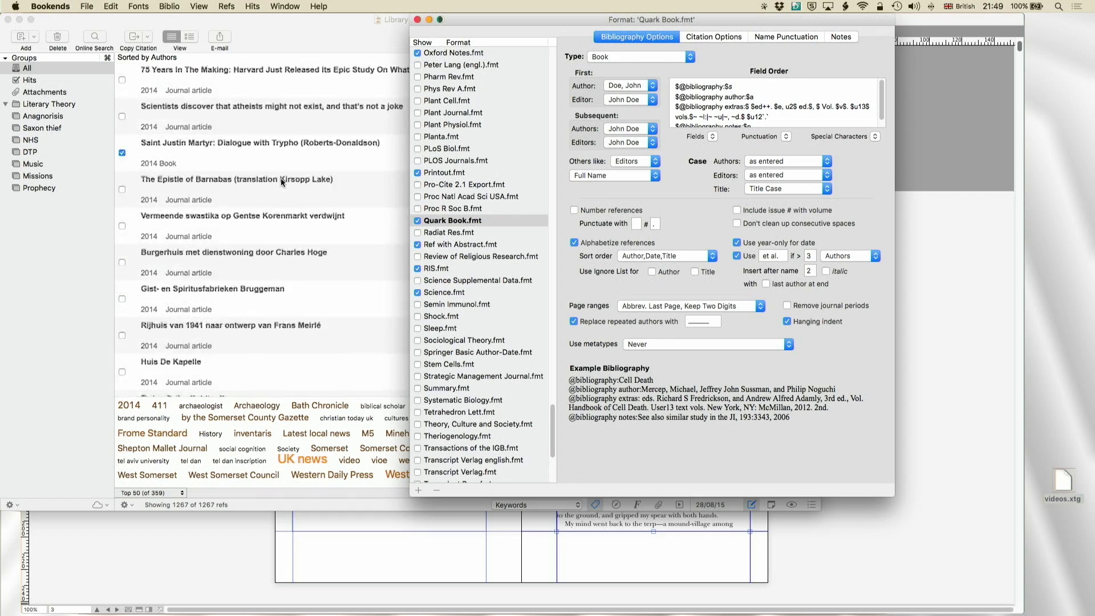
{"action": "scroll", "coordinate": [281, 181], "scroll_direction": "down", "scroll_amount": 15}
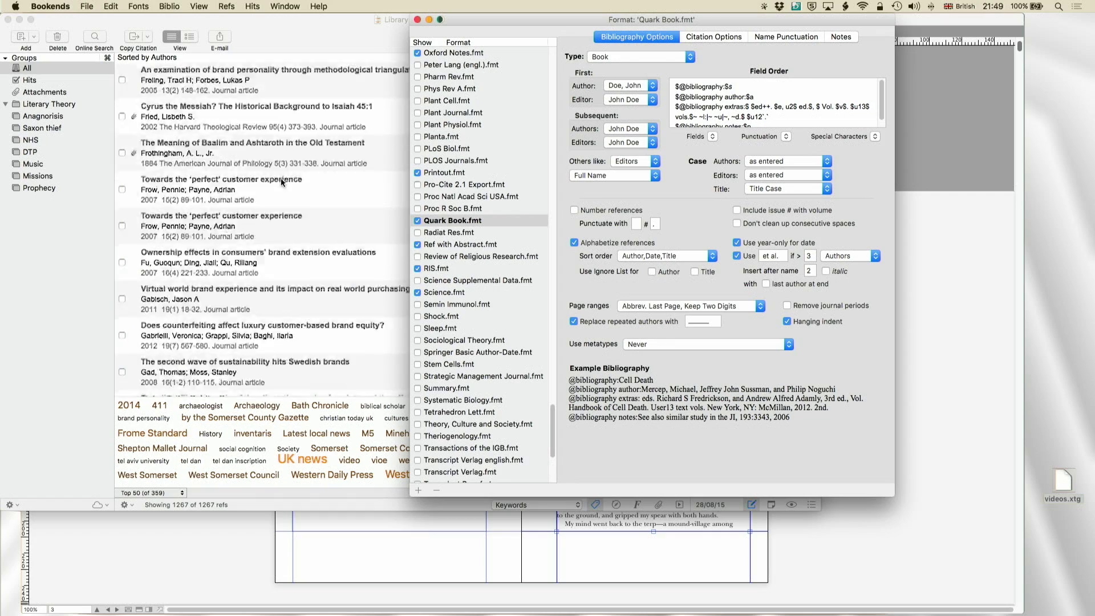
{"action": "scroll", "coordinate": [281, 181], "scroll_direction": "up", "scroll_amount": 15}
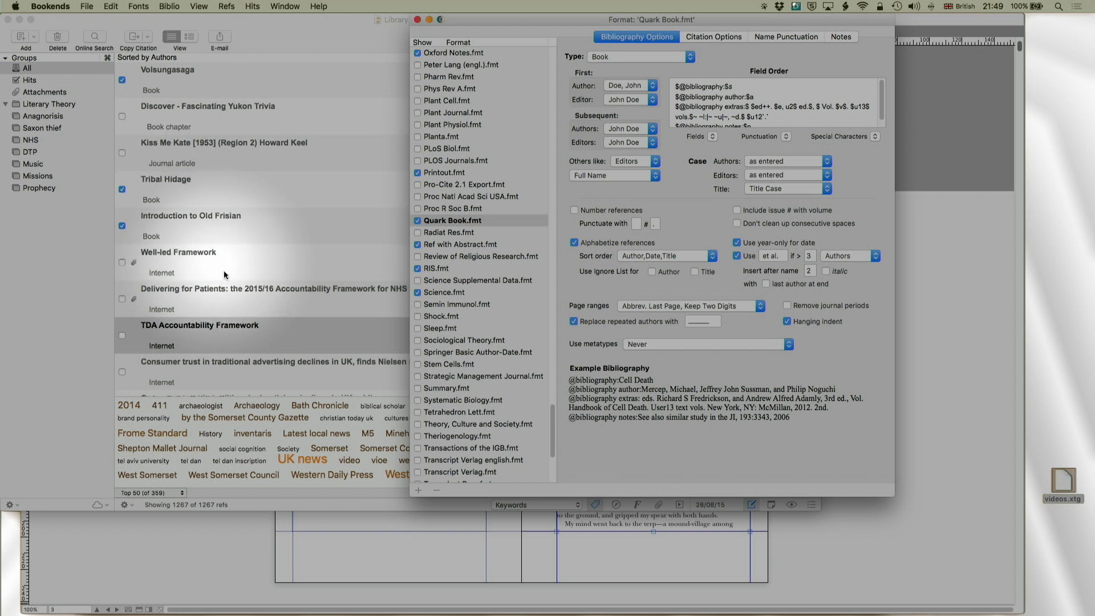
{"action": "scroll", "coordinate": [224, 275], "scroll_direction": "down", "scroll_amount": 10}
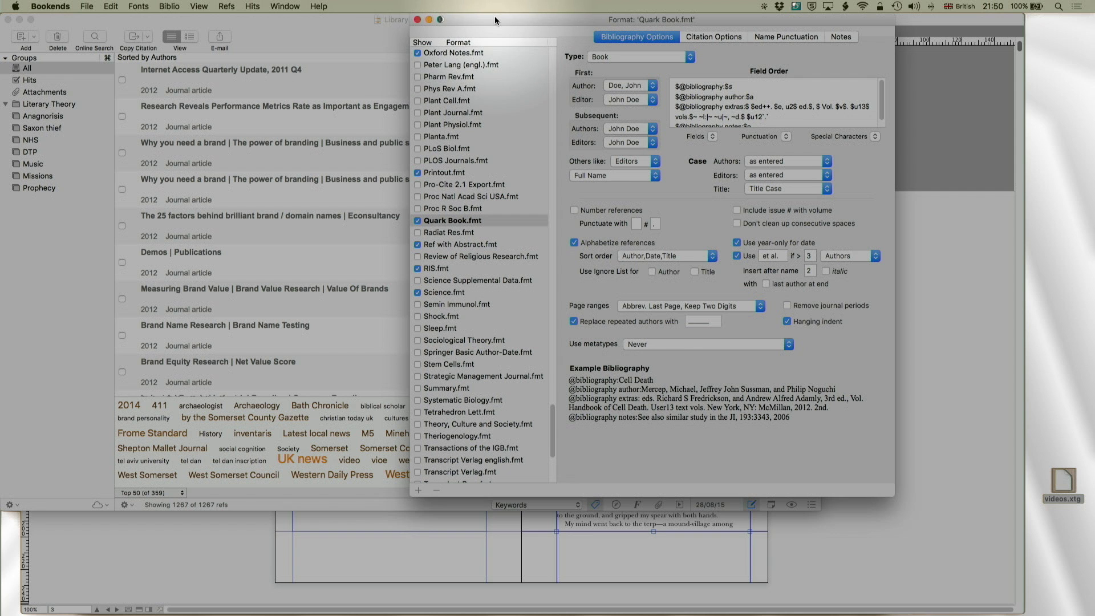
{"action": "left_click_drag", "start_coordinate": [495, 17], "coordinate": [476, 16]}
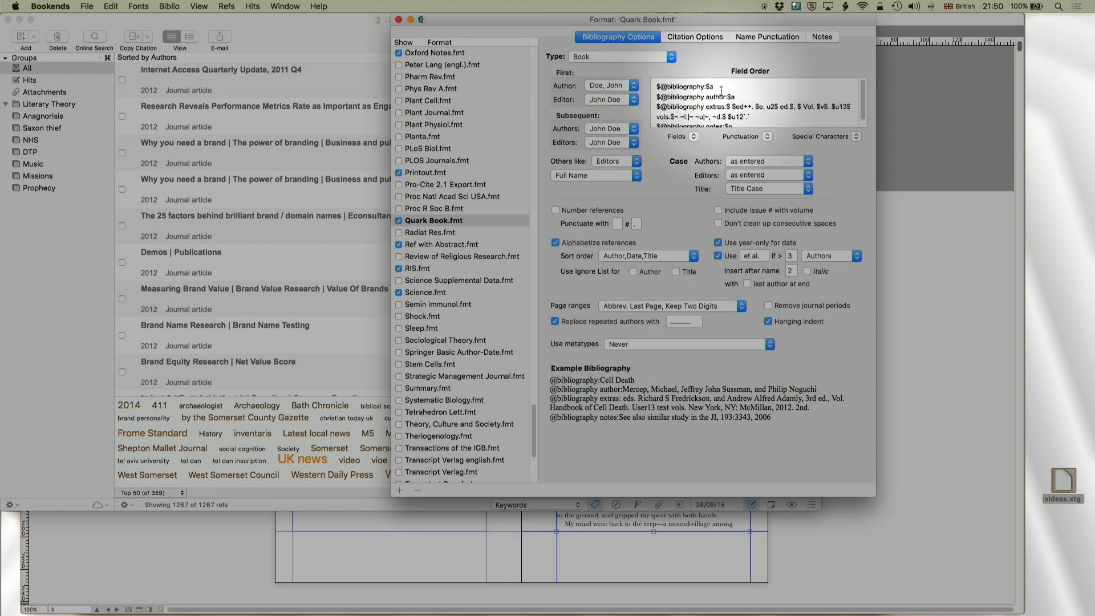
{"action": "left_click", "coordinate": [621, 57]}
{"action": "left_click", "coordinate": [599, 36]}
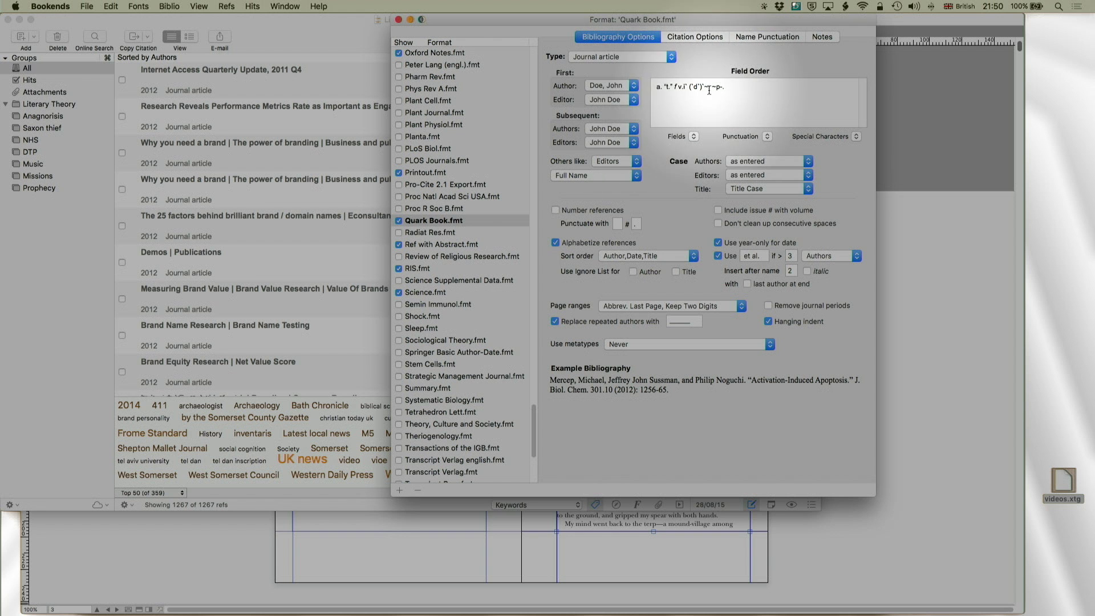
{"action": "left_click", "coordinate": [626, 57]}
{"action": "left_click", "coordinate": [624, 66]}
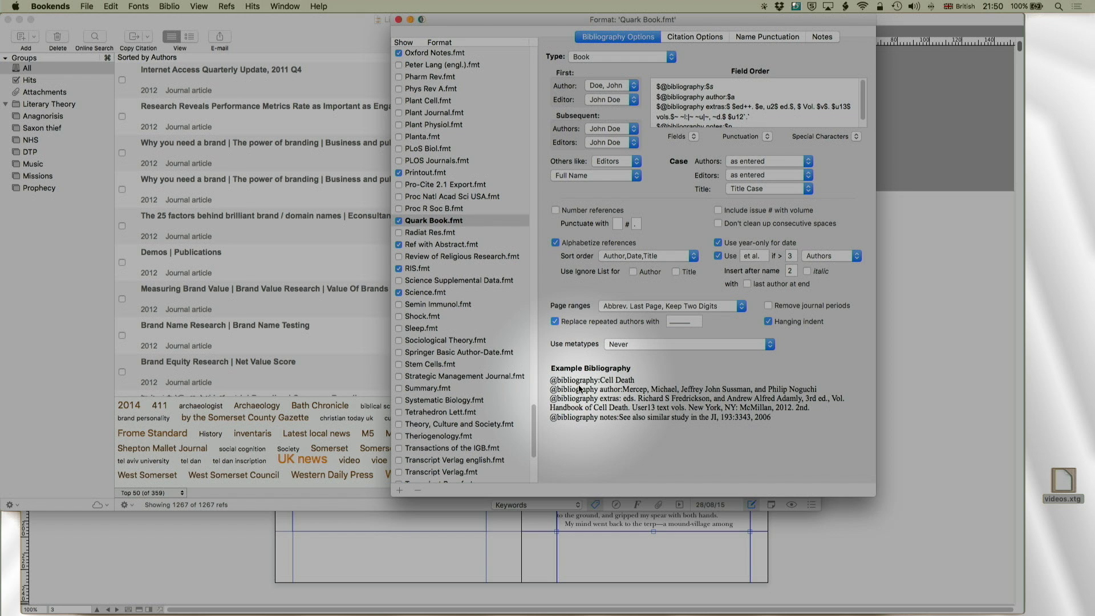
{"action": "key", "text": "super+Tab"}
{"action": "key", "text": "super+Tab"}
{"action": "key", "text": "super+Tab"}
{"action": "key", "text": "super+Tab"}
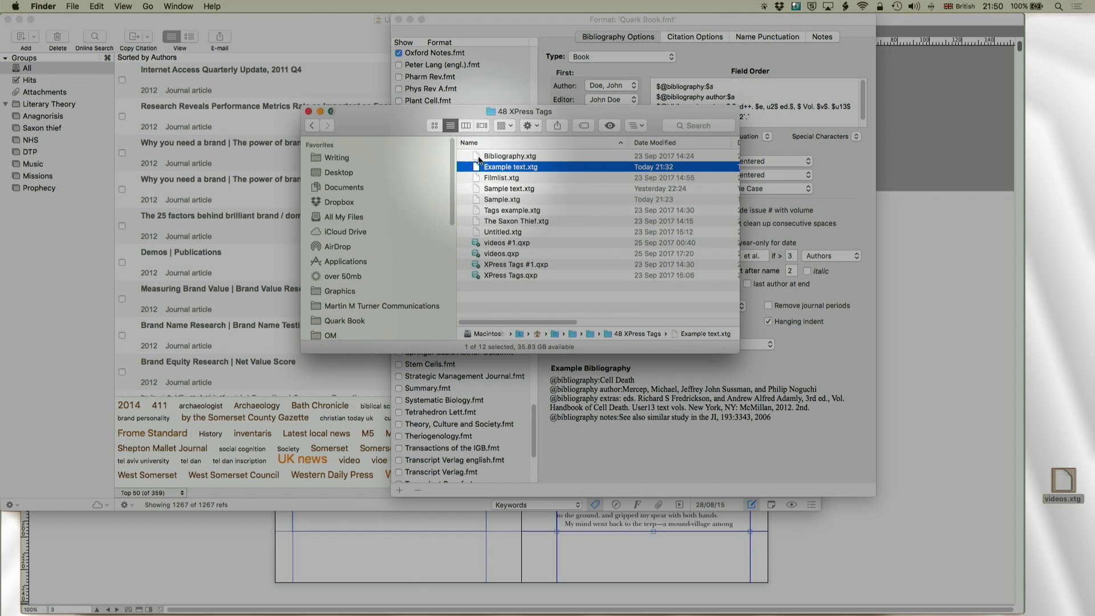
{"action": "double_click", "coordinate": [478, 156]}
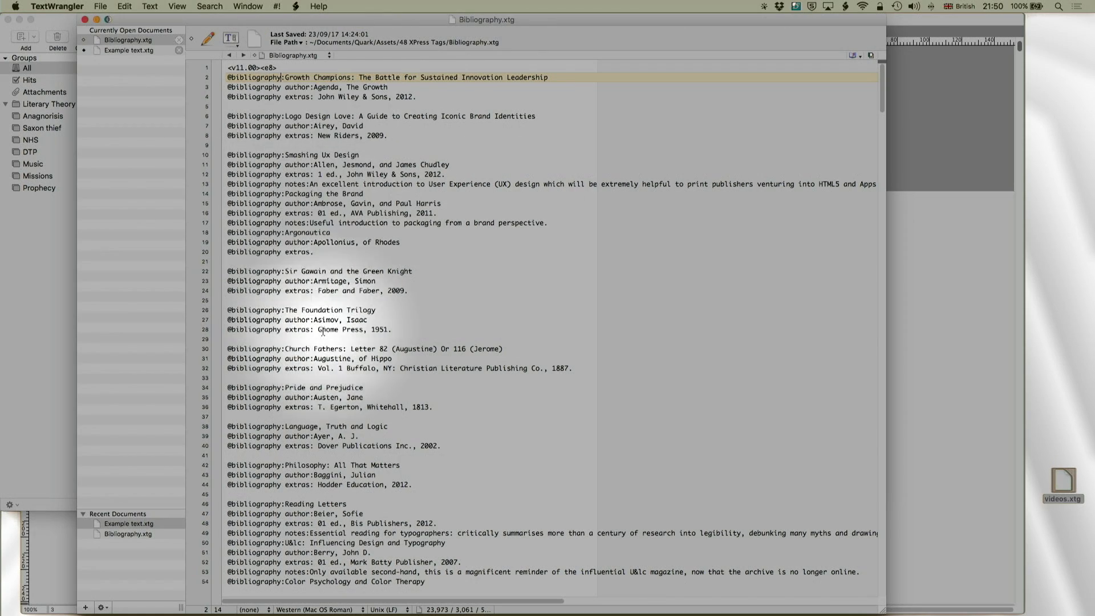
{"action": "scroll", "coordinate": [328, 402], "scroll_direction": "down", "scroll_amount": 20}
{"action": "scroll", "coordinate": [328, 402], "scroll_direction": "up", "scroll_amount": 20}
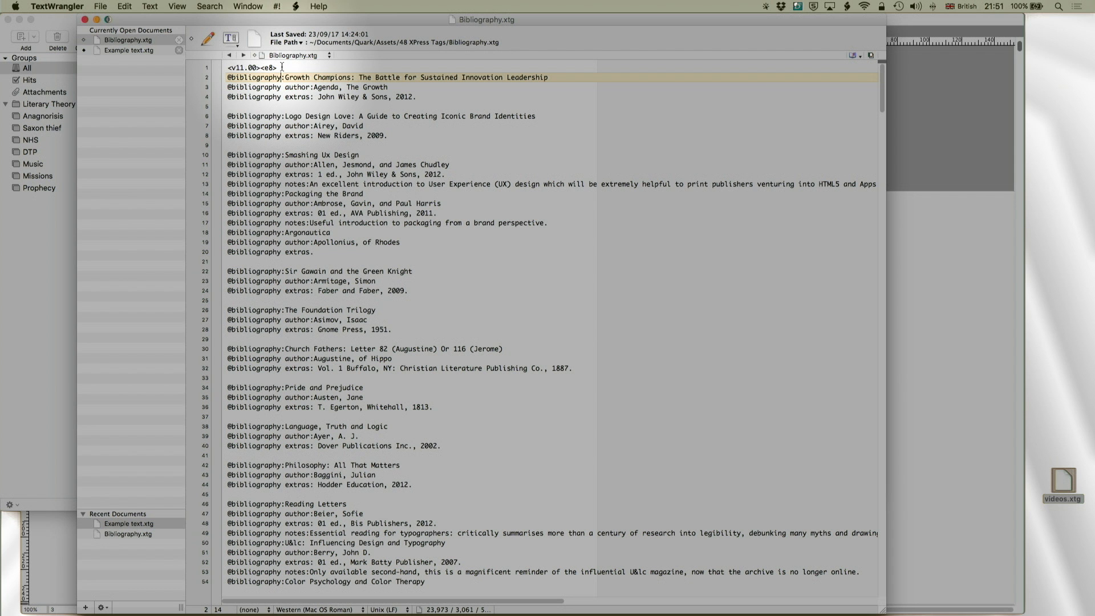
{"action": "key", "text": "super+Tab"}
{"action": "key", "text": "super+Tab"}
{"action": "key", "text": "super+Tab"}
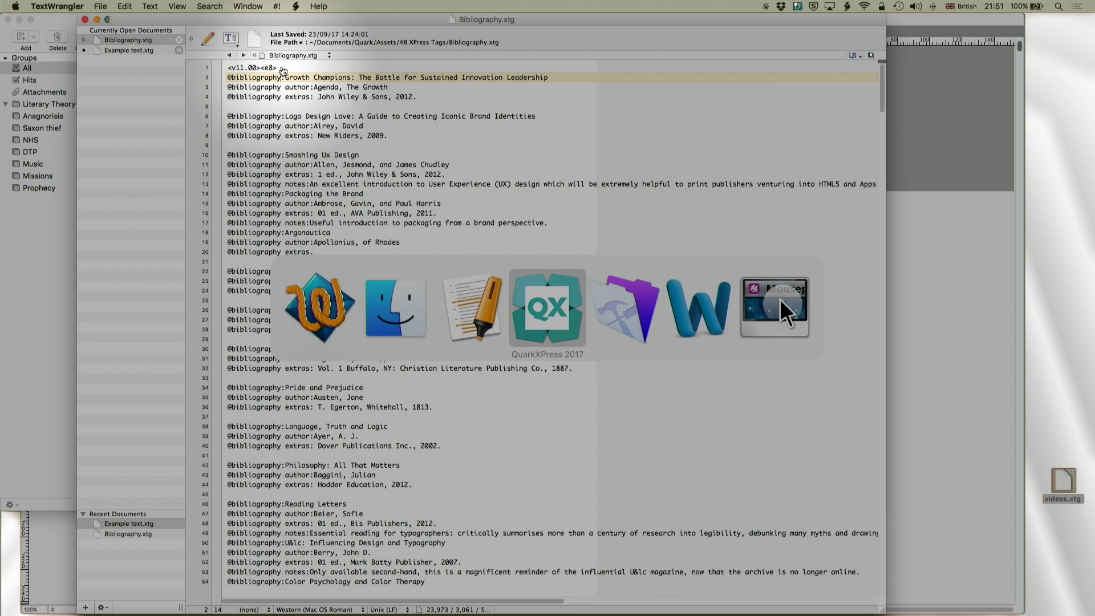
Import Bibliography.xtg as Unicode (UTF-8) into the Bibliography layout's empty text box.
{"action": "left_click", "coordinate": [145, 32]}
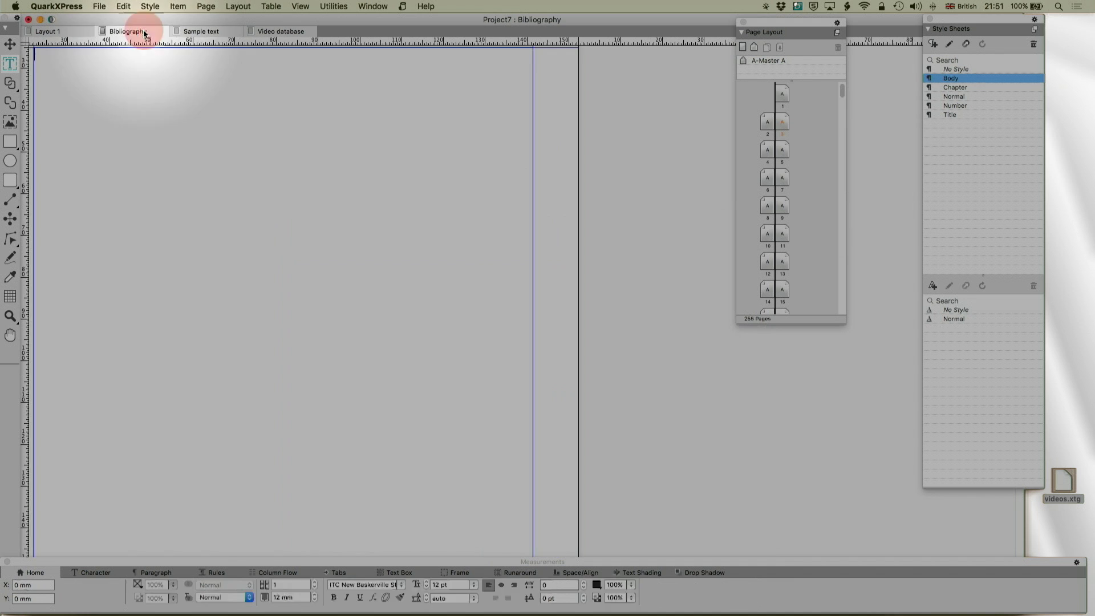
{"action": "left_click", "coordinate": [313, 172]}
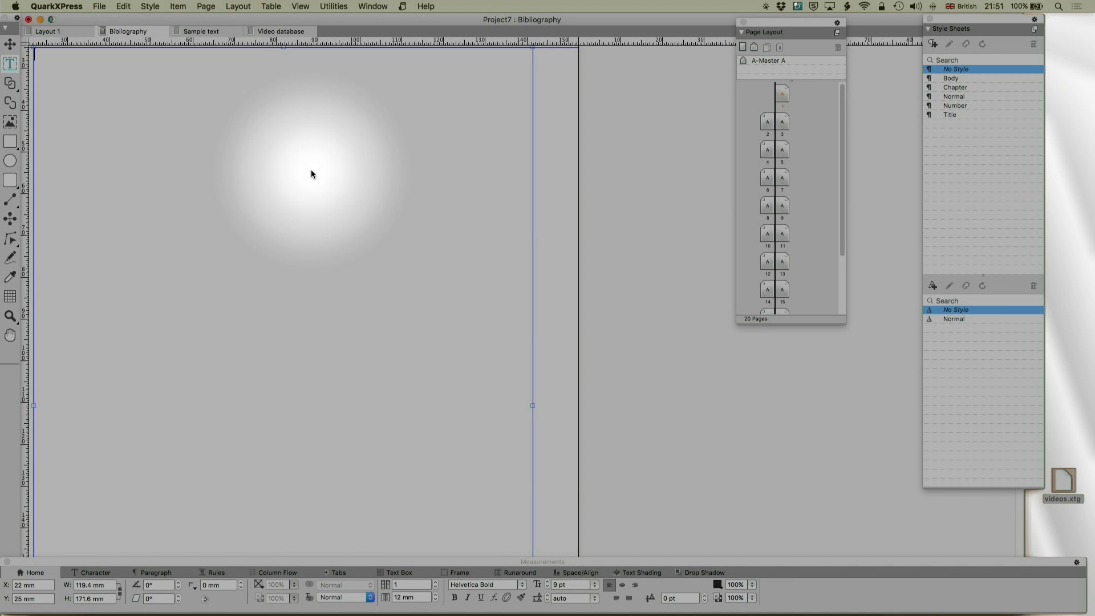
{"action": "key", "text": "super+e"}
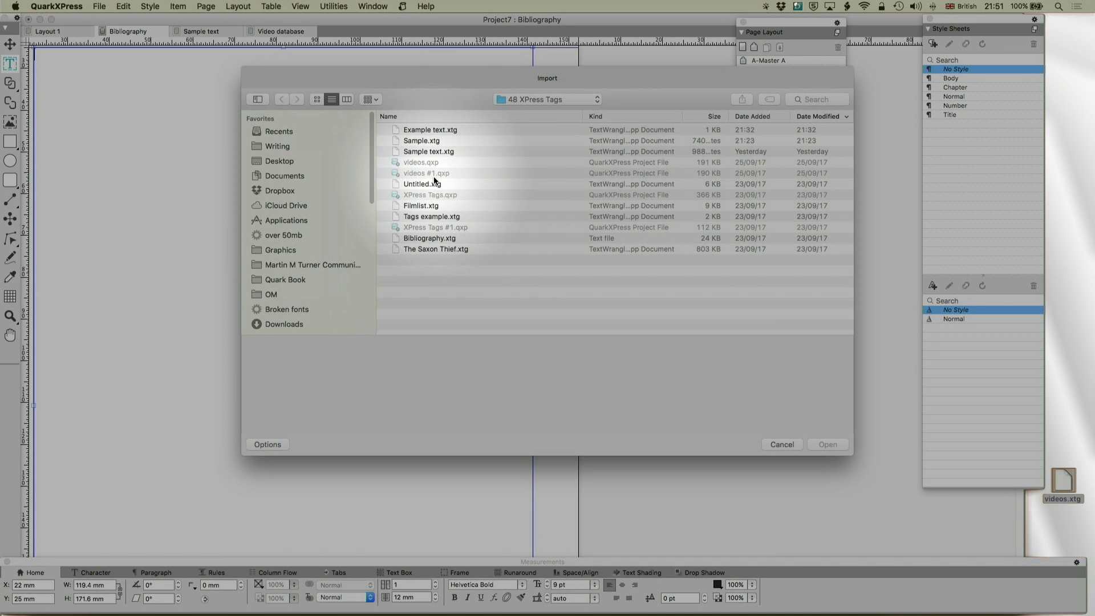
{"action": "left_click", "coordinate": [433, 239]}
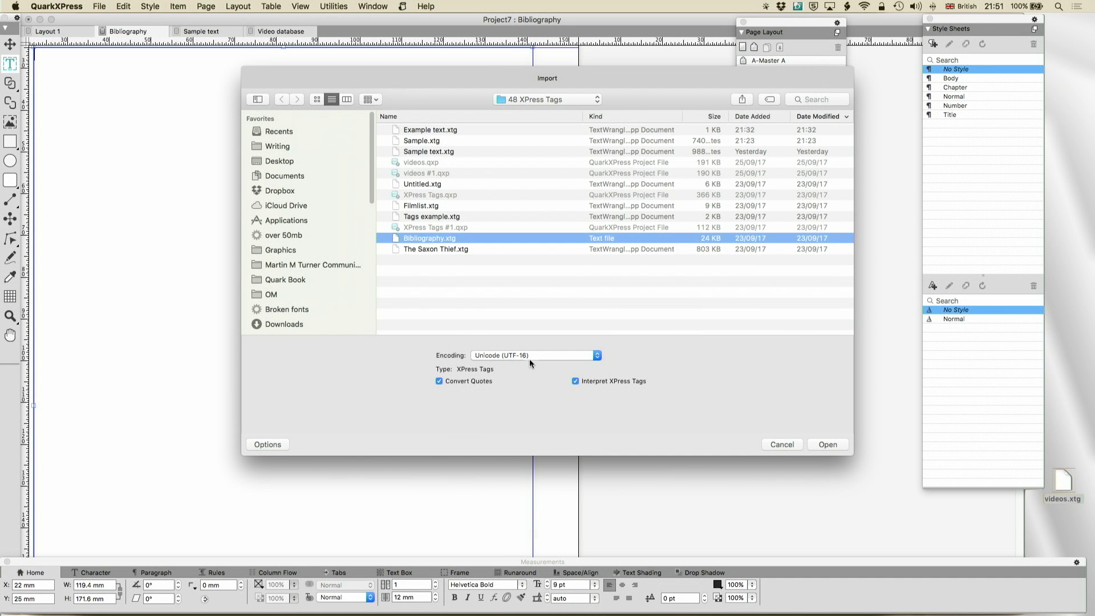
{"action": "left_click", "coordinate": [538, 354]}
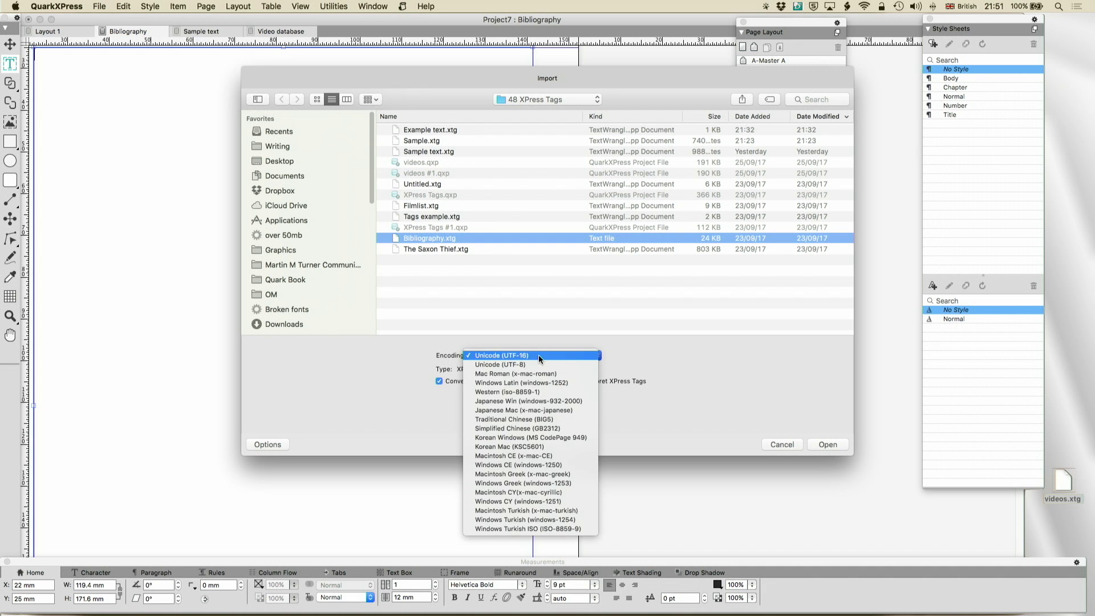
{"action": "left_click", "coordinate": [536, 360]}
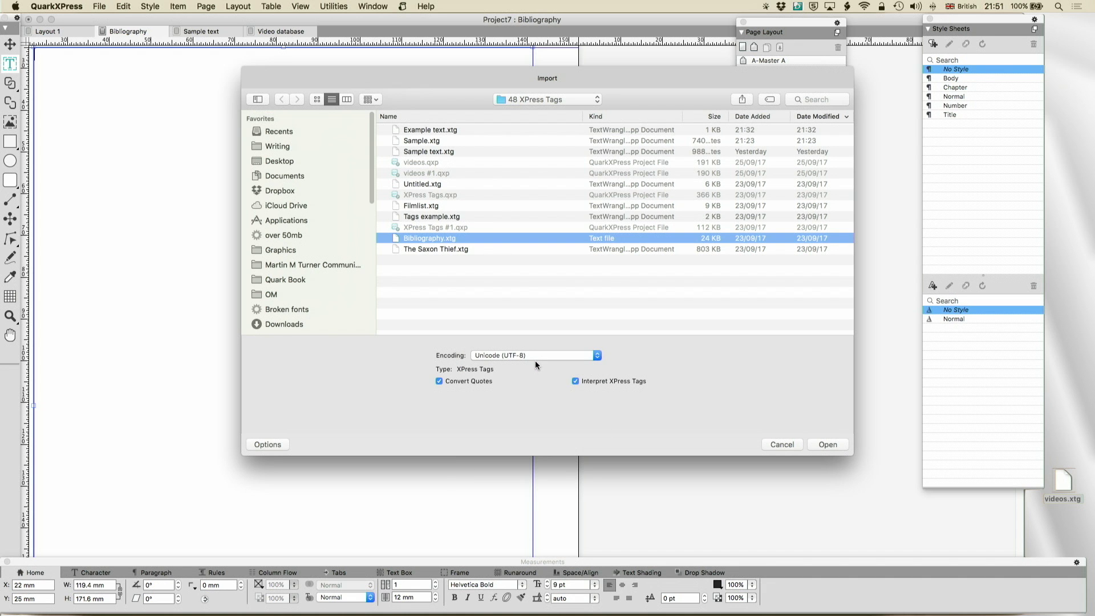
{"action": "left_click", "coordinate": [831, 446]}
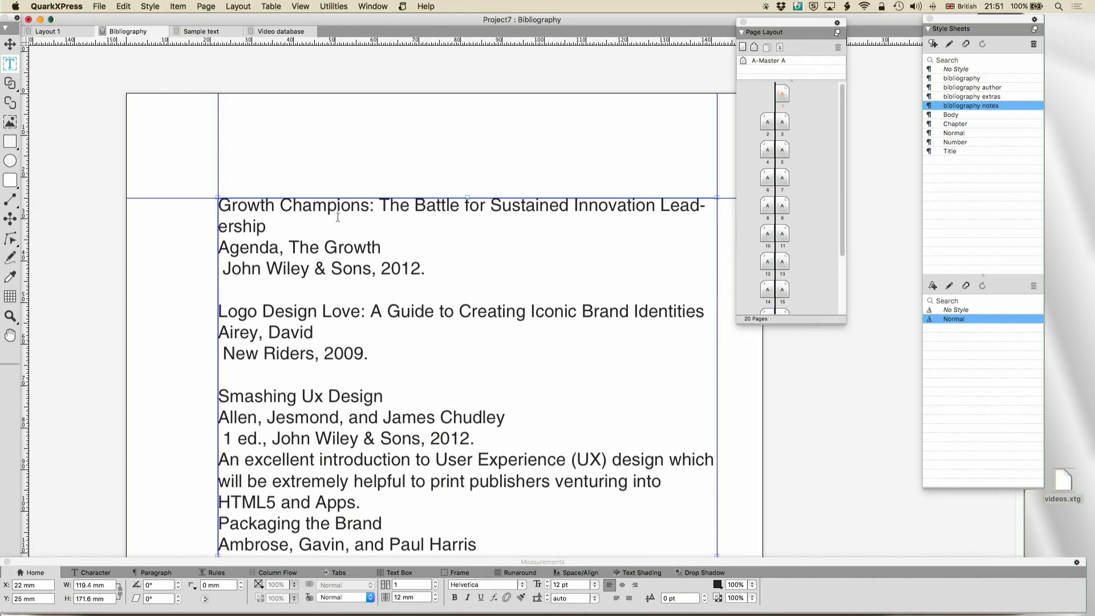
Give the bibliography style a new 'Bib' character style in Helvetica Bold 9 pt.
{"action": "left_click", "coordinate": [337, 217]}
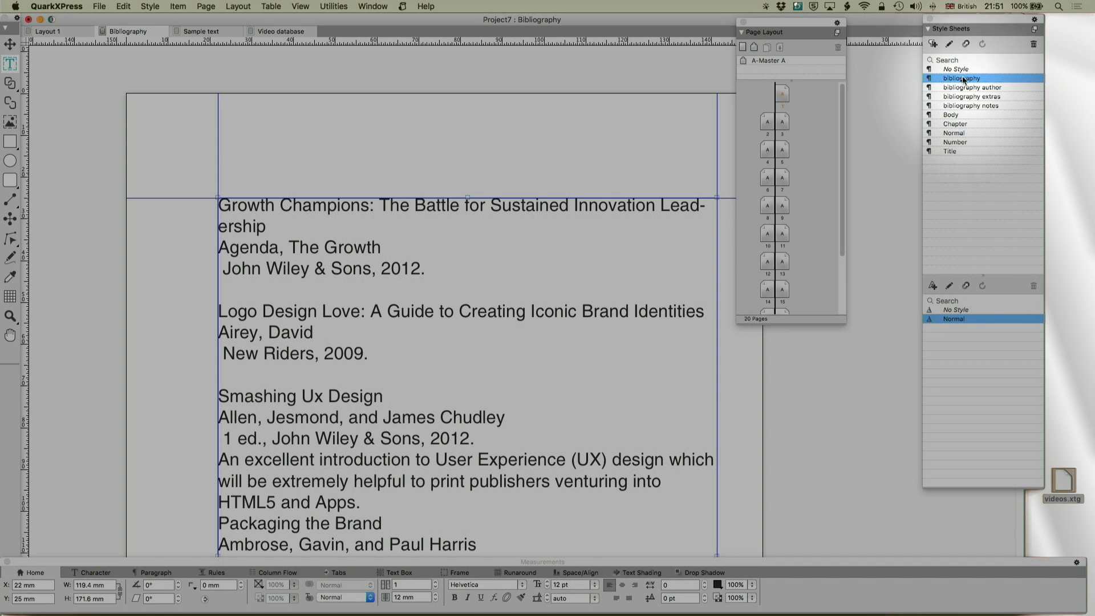
{"action": "left_click", "coordinate": [950, 45]}
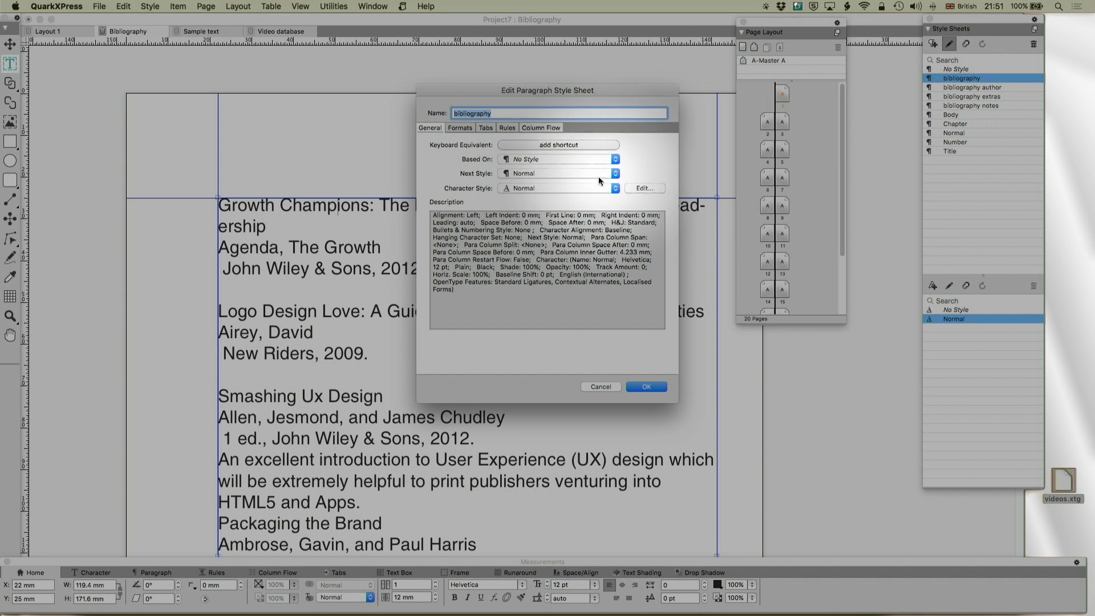
{"action": "left_click", "coordinate": [581, 186]}
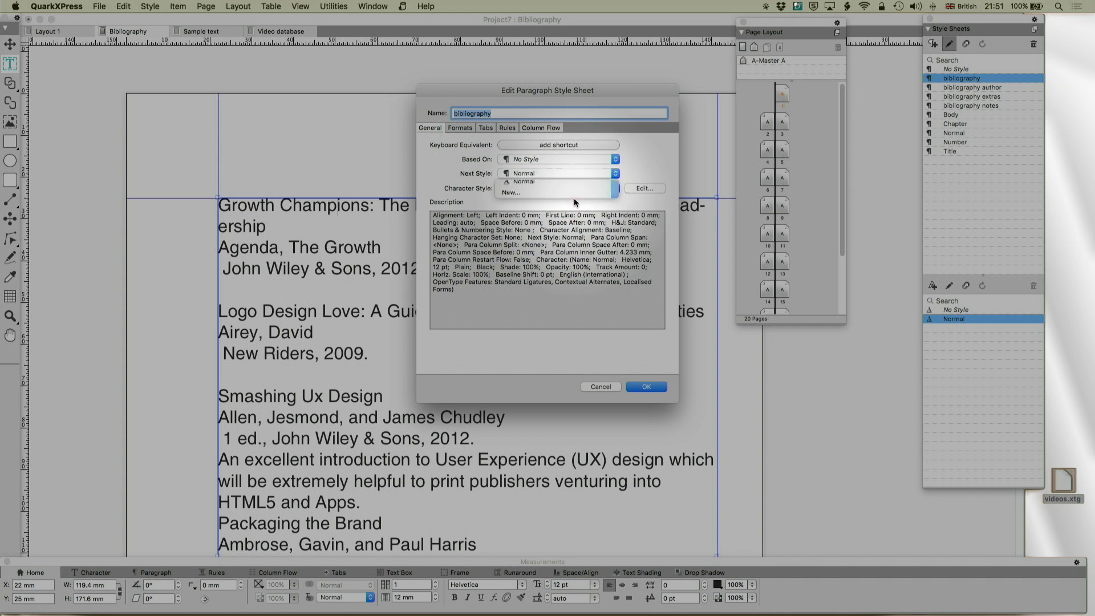
{"action": "left_click", "coordinate": [575, 192]}
{"action": "type", "text": "Bib"}
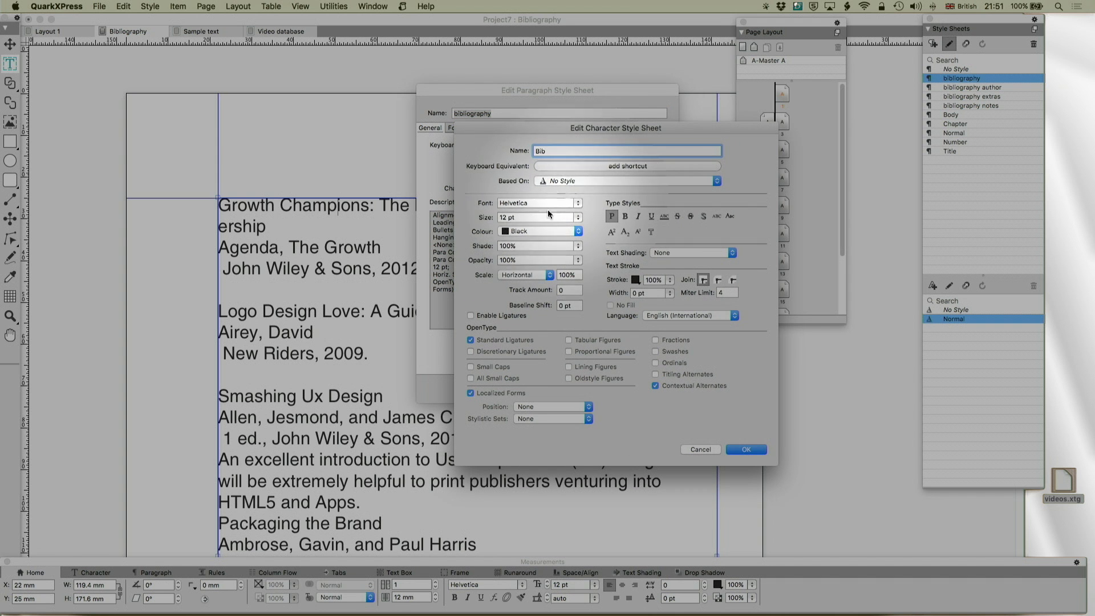
{"action": "left_click", "coordinate": [505, 217]}
{"action": "type", "text": "9"}
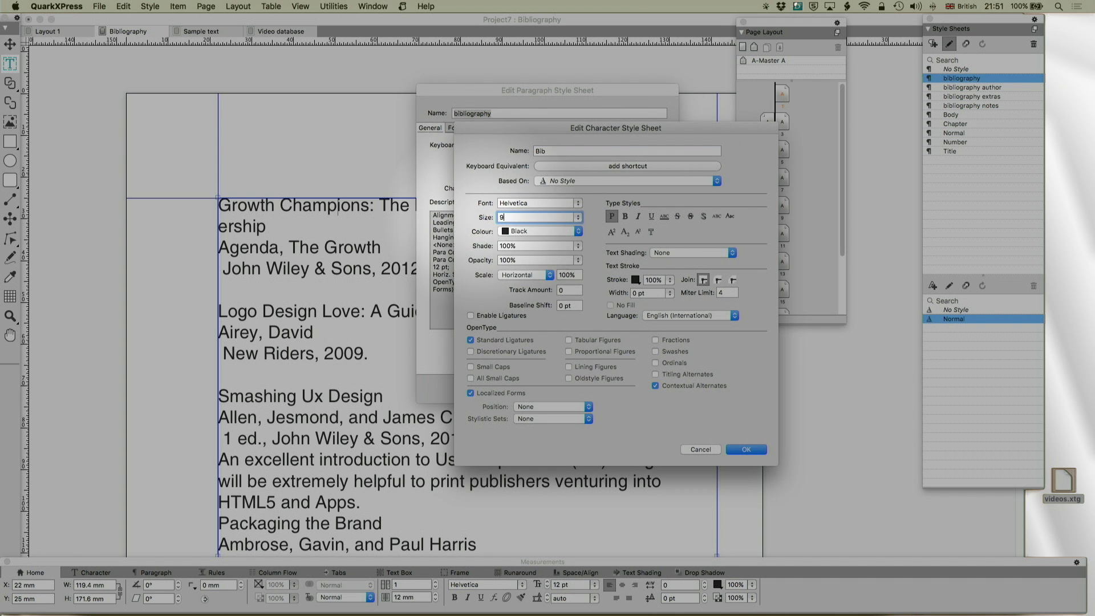
{"action": "left_click", "coordinate": [578, 203]}
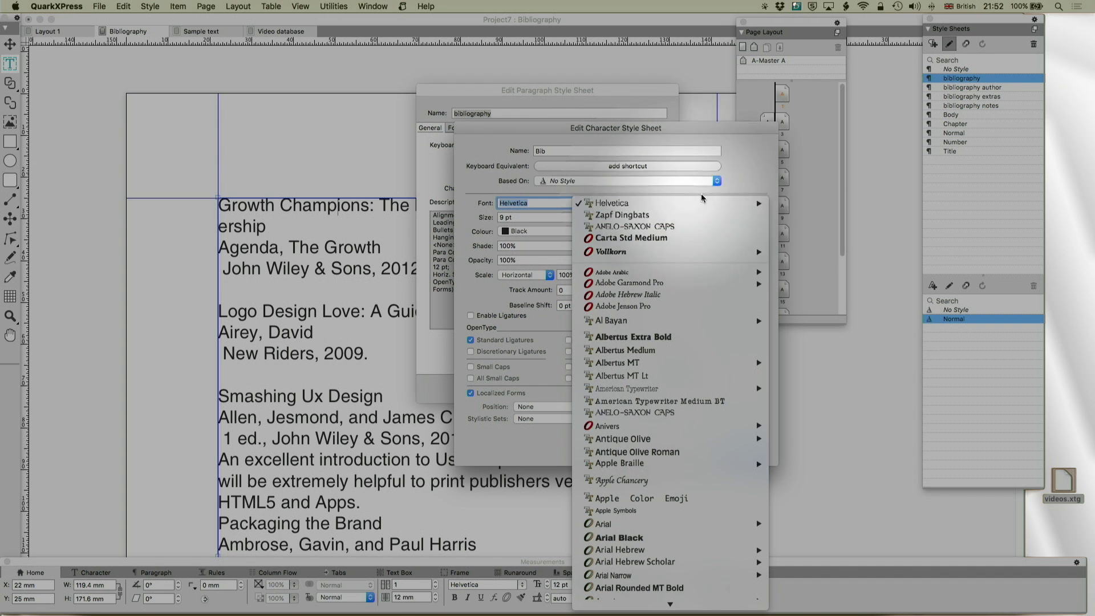
{"action": "mouse_move", "coordinate": [742, 204]}
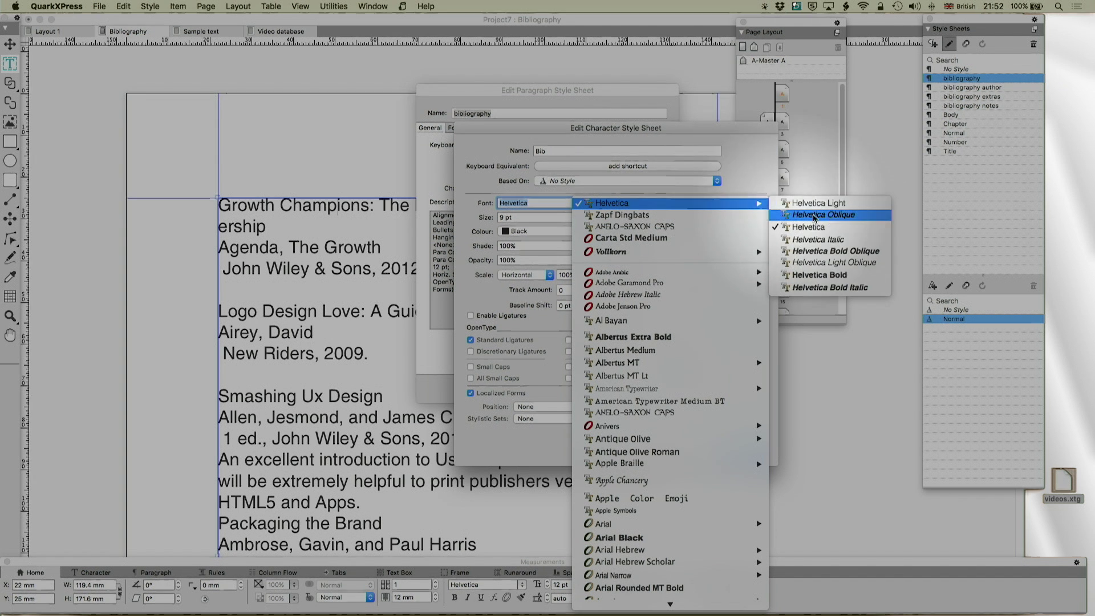
{"action": "left_click", "coordinate": [830, 277]}
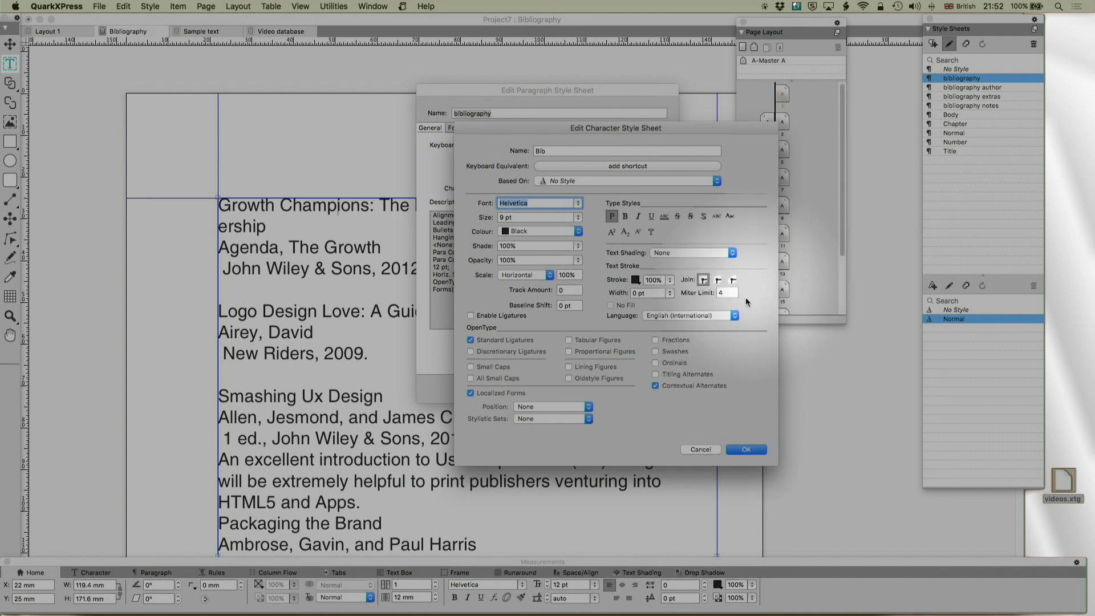
{"action": "left_click", "coordinate": [747, 450]}
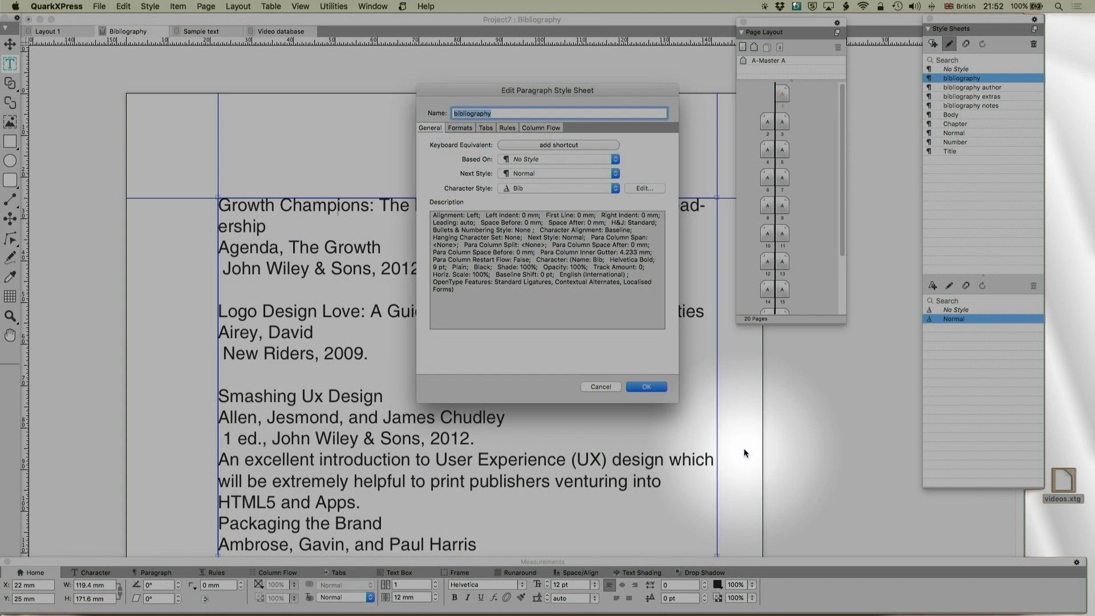
{"action": "left_click", "coordinate": [655, 387]}
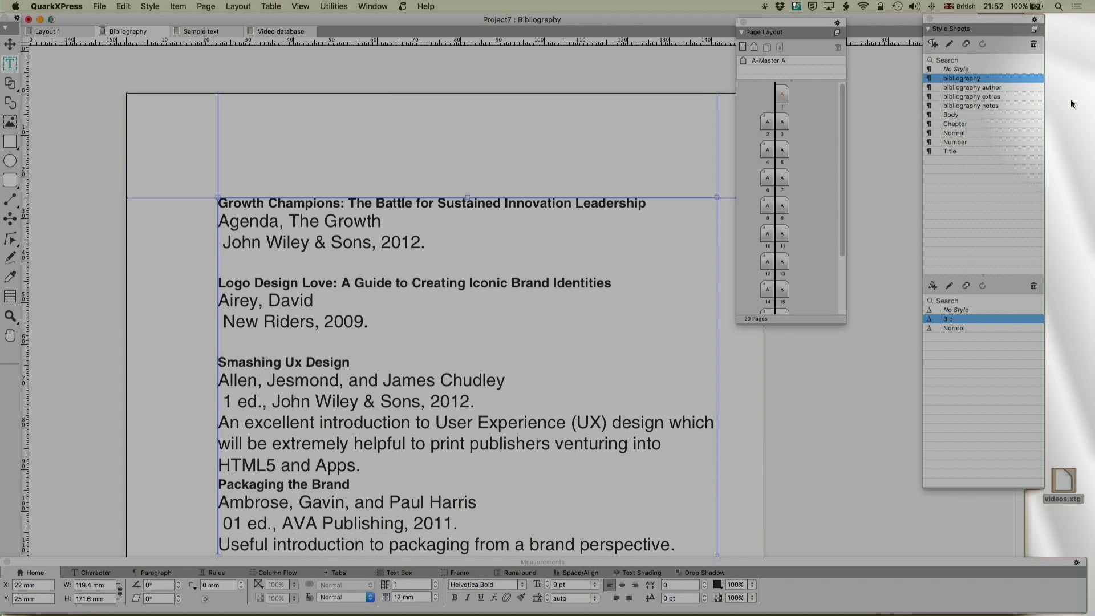
Give the bibliography author style a new 'Auth' character style in Helvetica Light 9 pt.
{"action": "left_click", "coordinate": [992, 88]}
{"action": "left_click", "coordinate": [949, 44]}
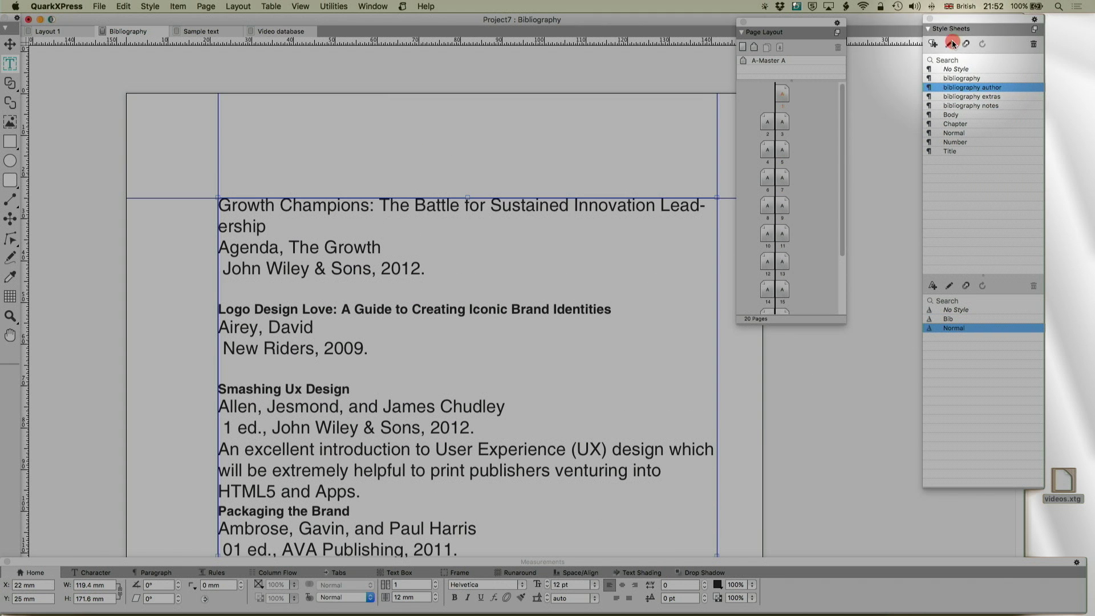
{"action": "left_click", "coordinate": [597, 187]}
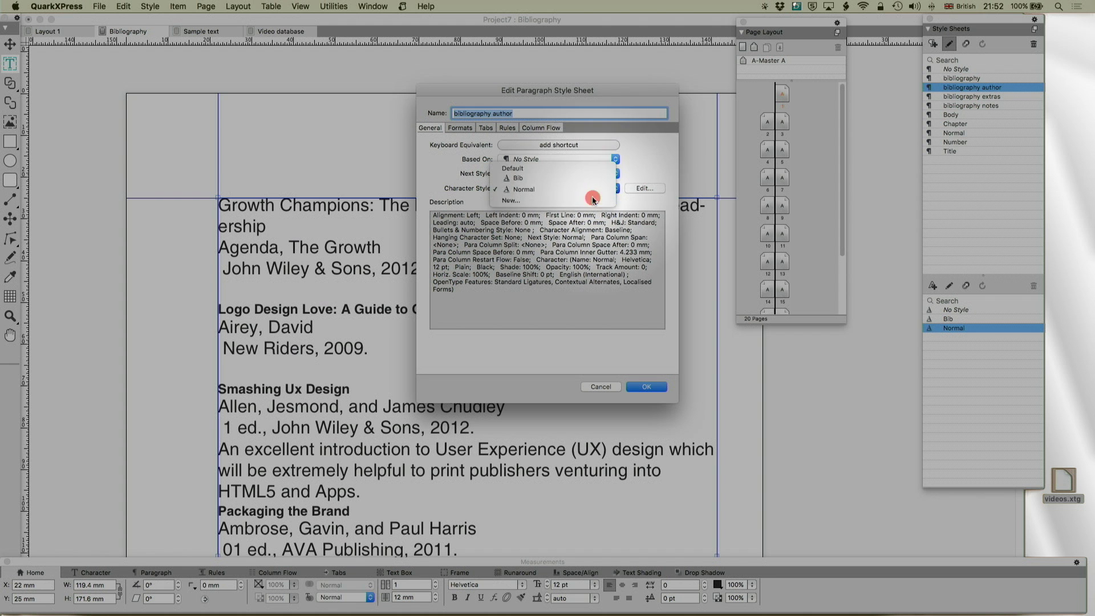
{"action": "left_click", "coordinate": [594, 202]}
{"action": "type", "text": "Auth"}
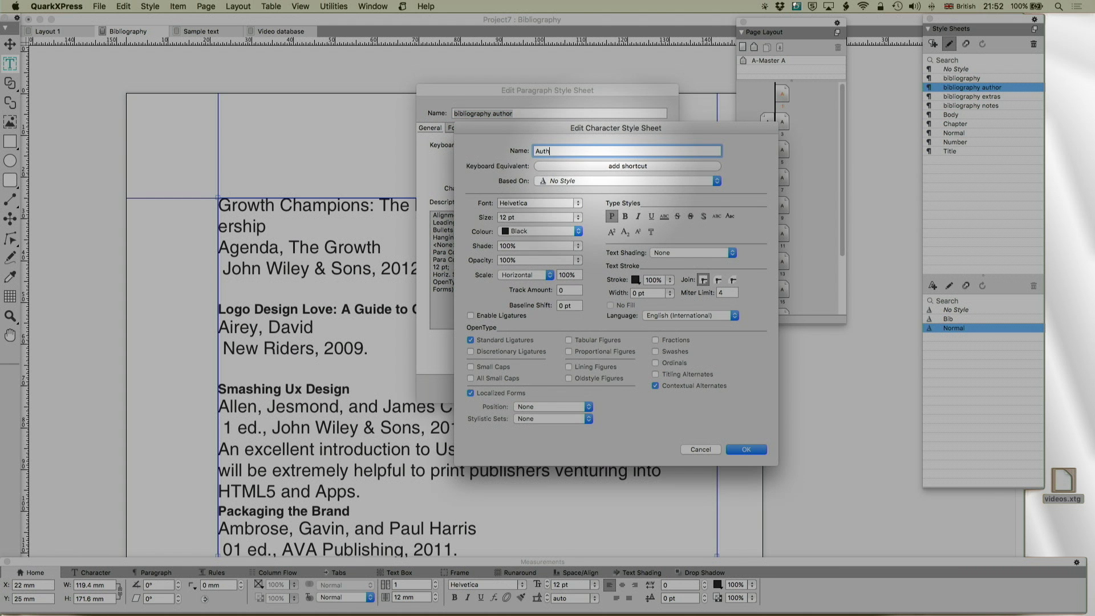
{"action": "left_click", "coordinate": [501, 217]}
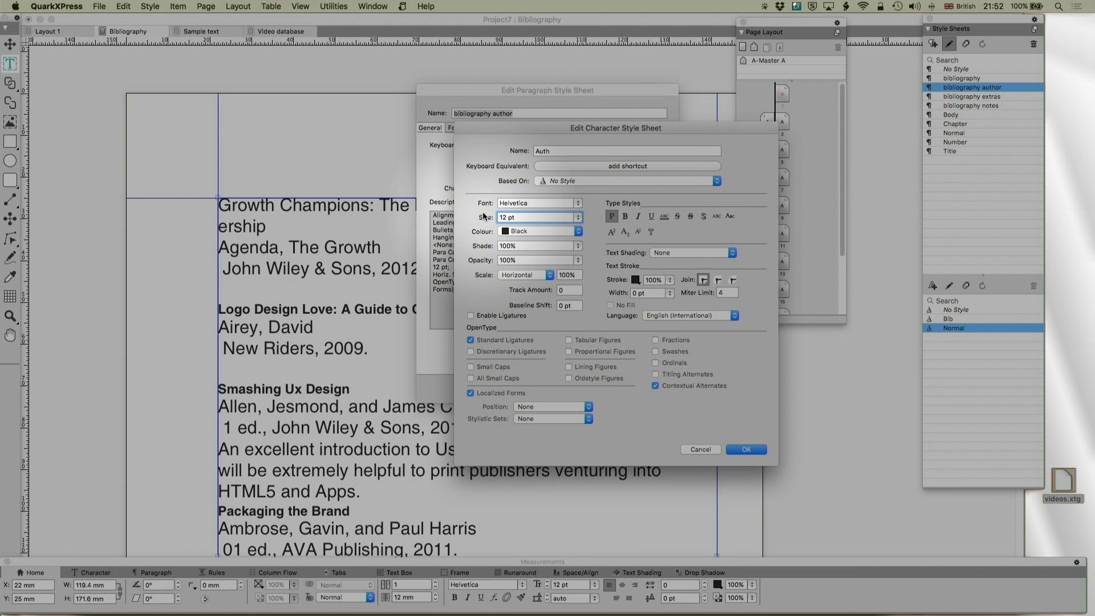
{"action": "key", "text": "BackSpace"}
{"action": "key", "text": "BackSpace"}
{"action": "key", "text": "BackSpace"}
{"action": "key", "text": "BackSpace"}
{"action": "key", "text": "BackSpace"}
{"action": "type", "text": "9"}
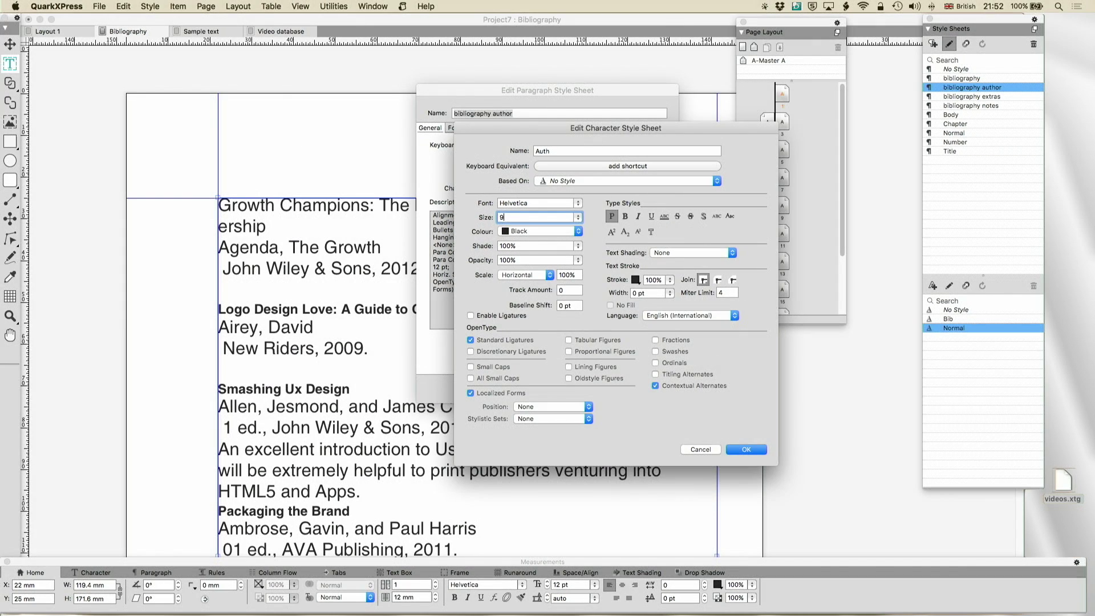
{"action": "left_click", "coordinate": [576, 204]}
{"action": "mouse_move", "coordinate": [713, 204]}
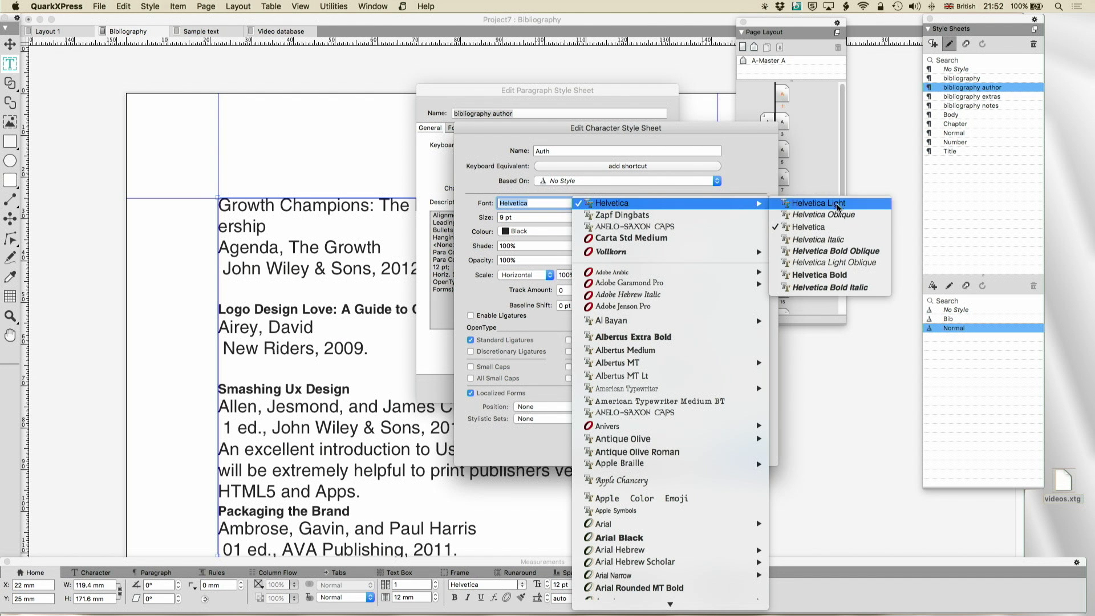
{"action": "left_click", "coordinate": [837, 204]}
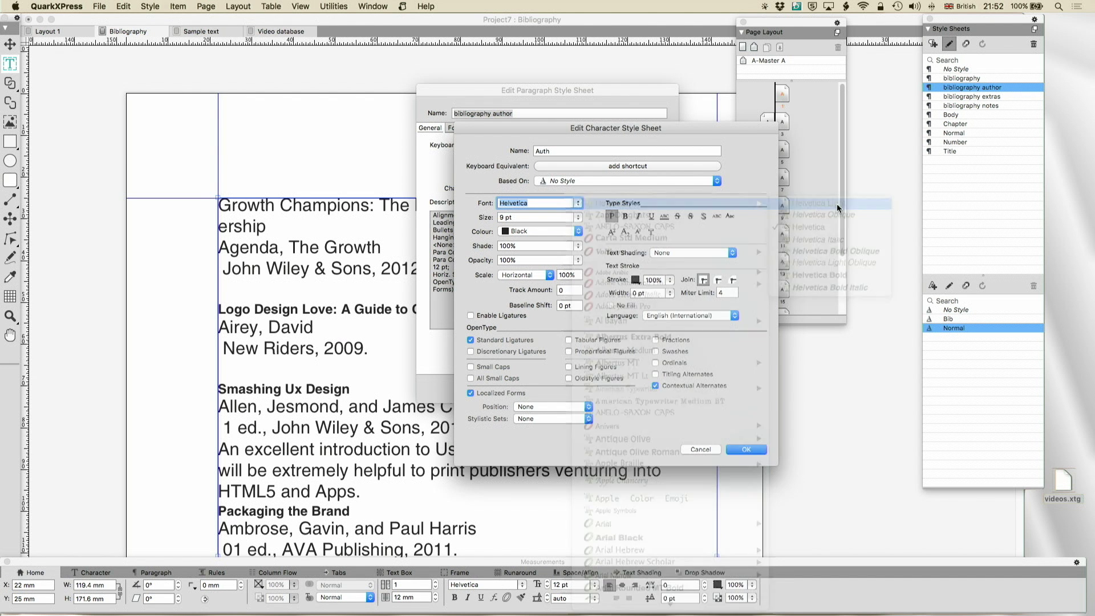
{"action": "left_click", "coordinate": [746, 449]}
{"action": "key", "text": "Return"}
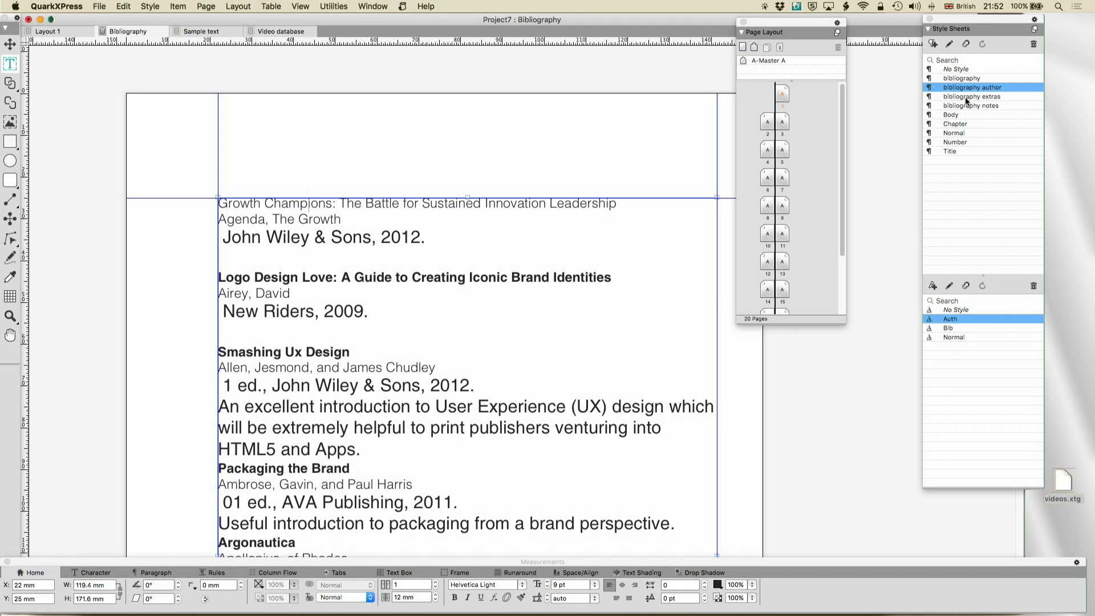
Give the bibliography extras style a new 6 pt character style.
{"action": "left_click", "coordinate": [981, 97]}
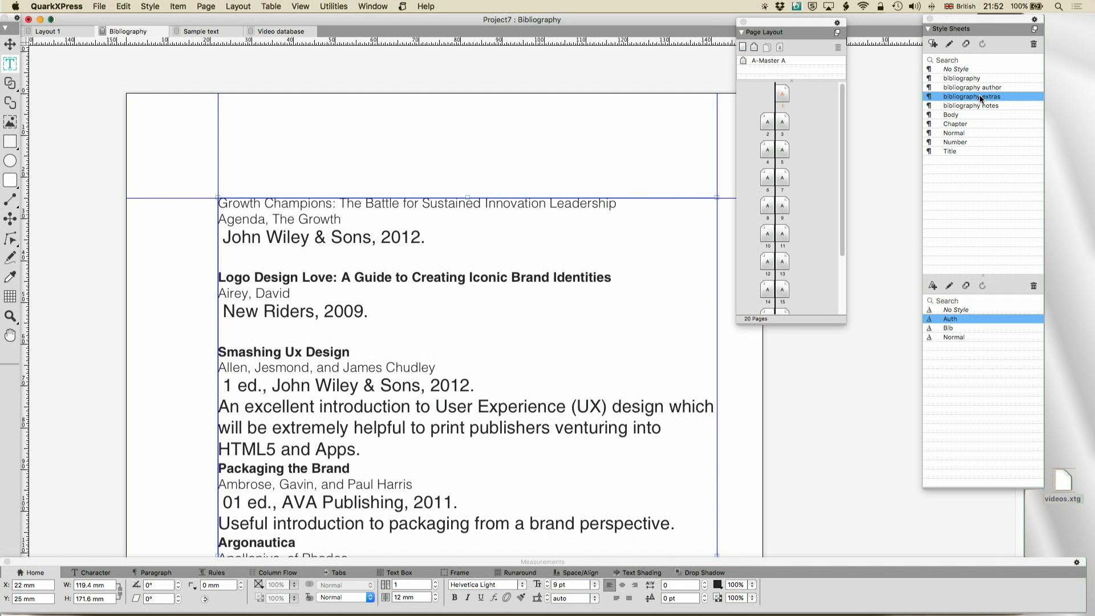
{"action": "left_click", "coordinate": [949, 44]}
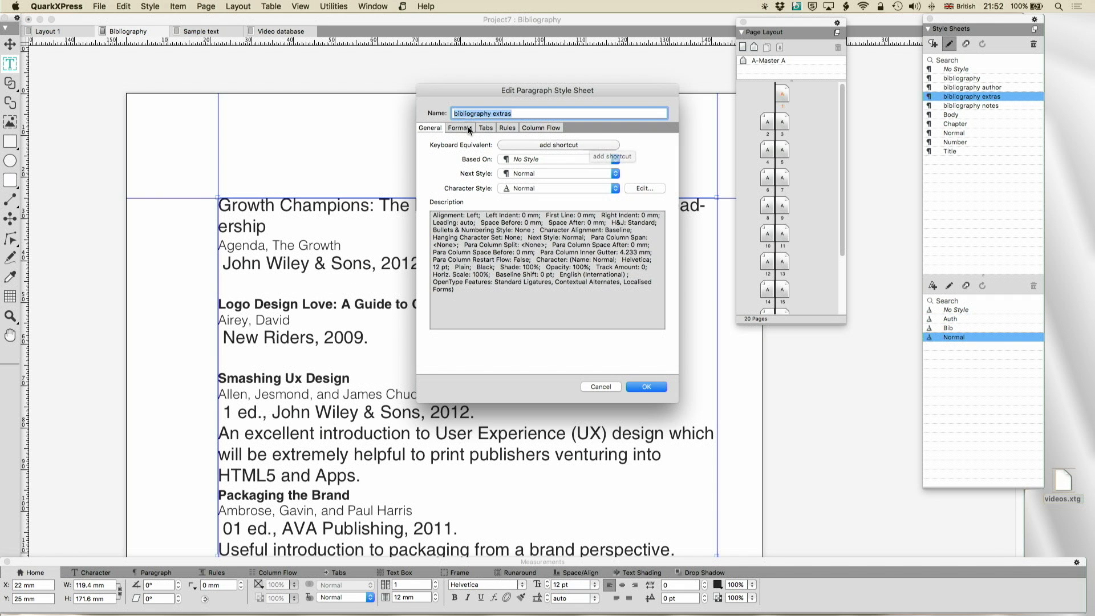
{"action": "left_click", "coordinate": [614, 189]}
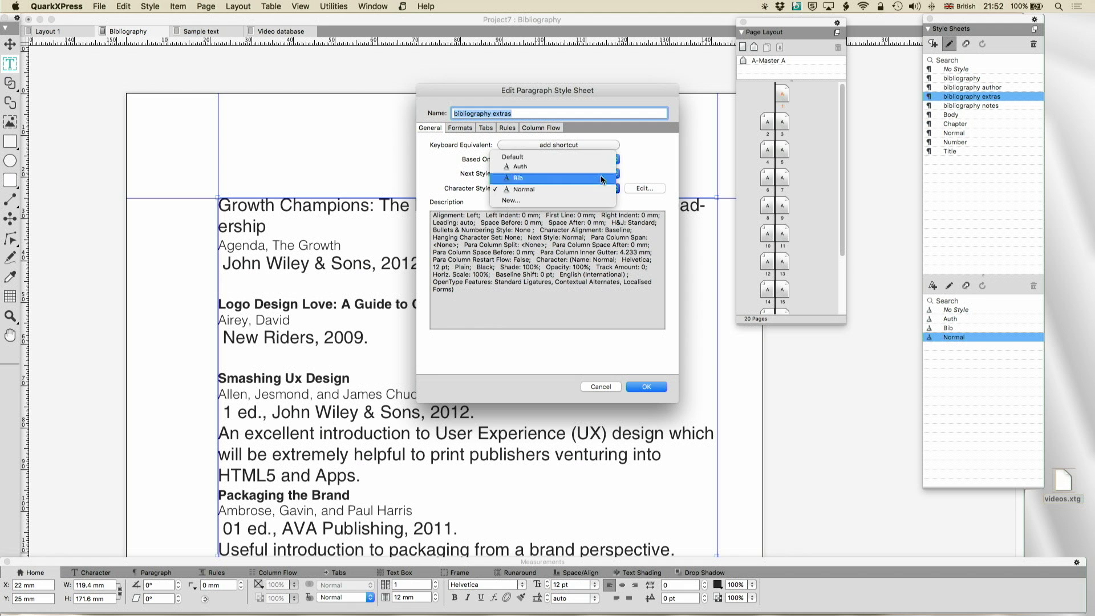
{"action": "left_click", "coordinate": [579, 201]}
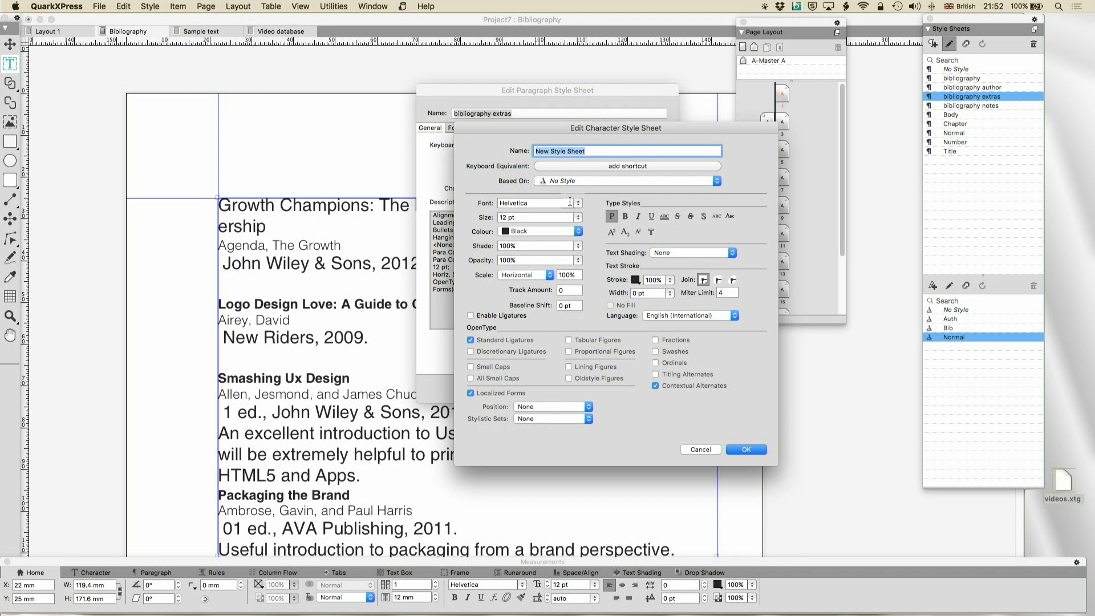
{"action": "left_click", "coordinate": [514, 217]}
{"action": "type", "text": "6"}
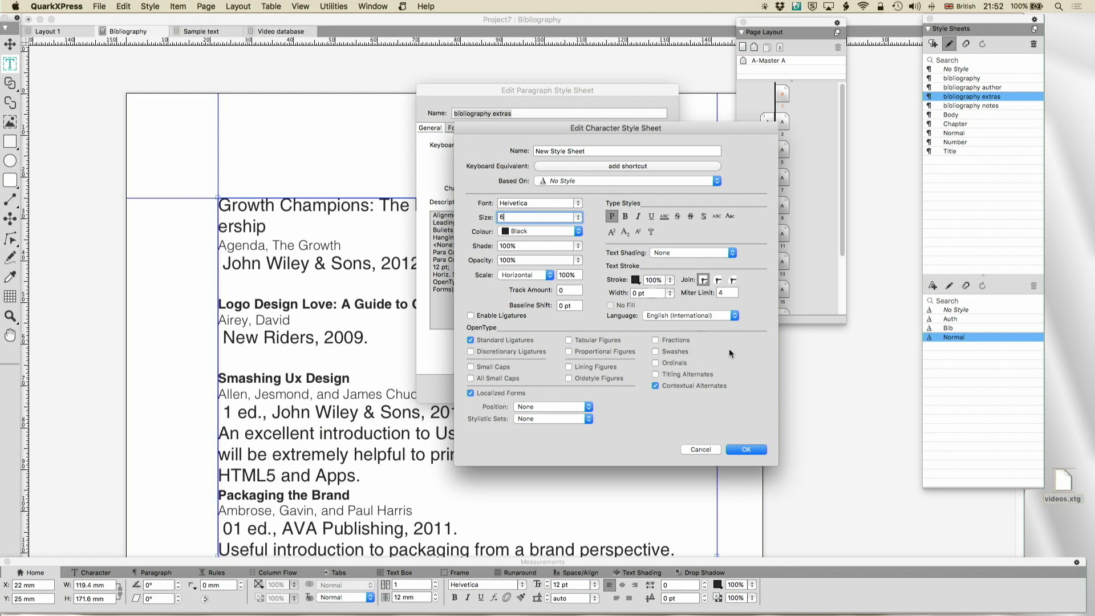
{"action": "left_click", "coordinate": [752, 448]}
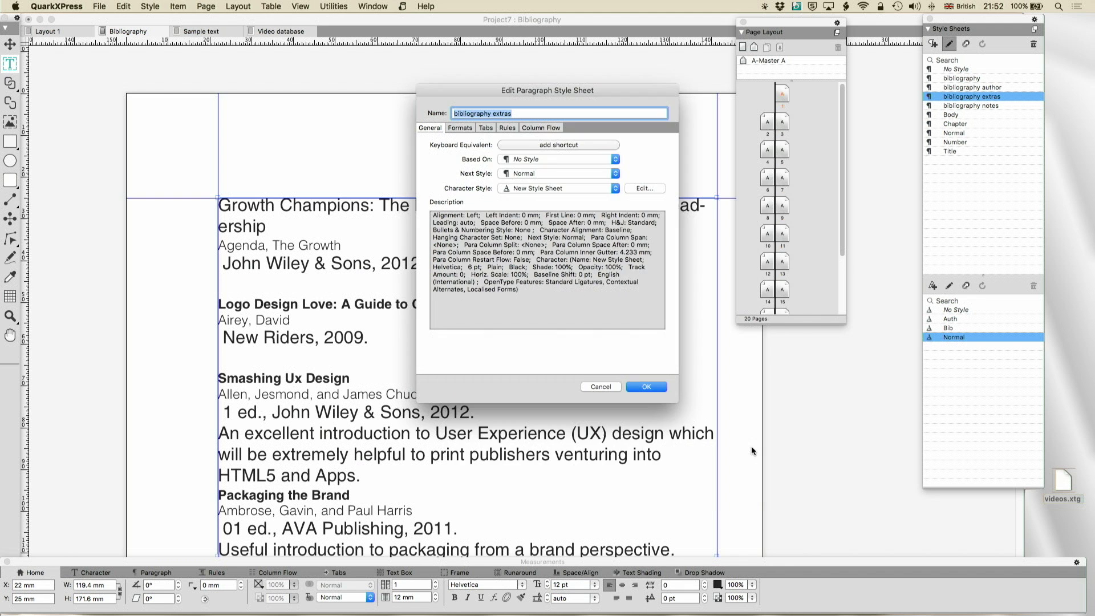
{"action": "left_click", "coordinate": [647, 387]}
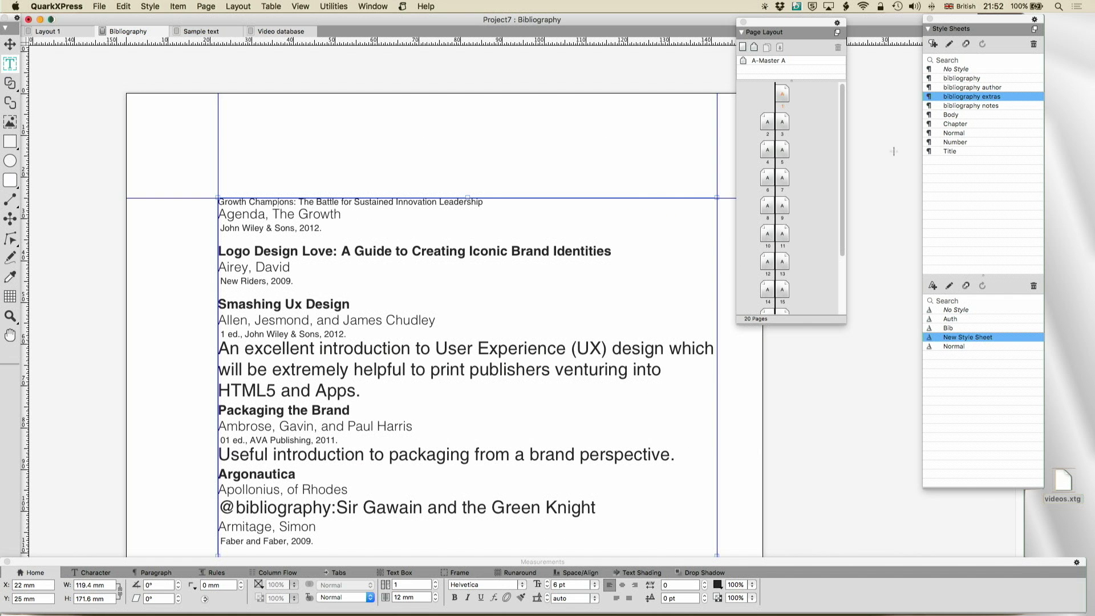
Give the bibliography notes style a new 6 pt Helvetica Oblique character style.
{"action": "left_click", "coordinate": [964, 106]}
{"action": "left_click", "coordinate": [949, 43]}
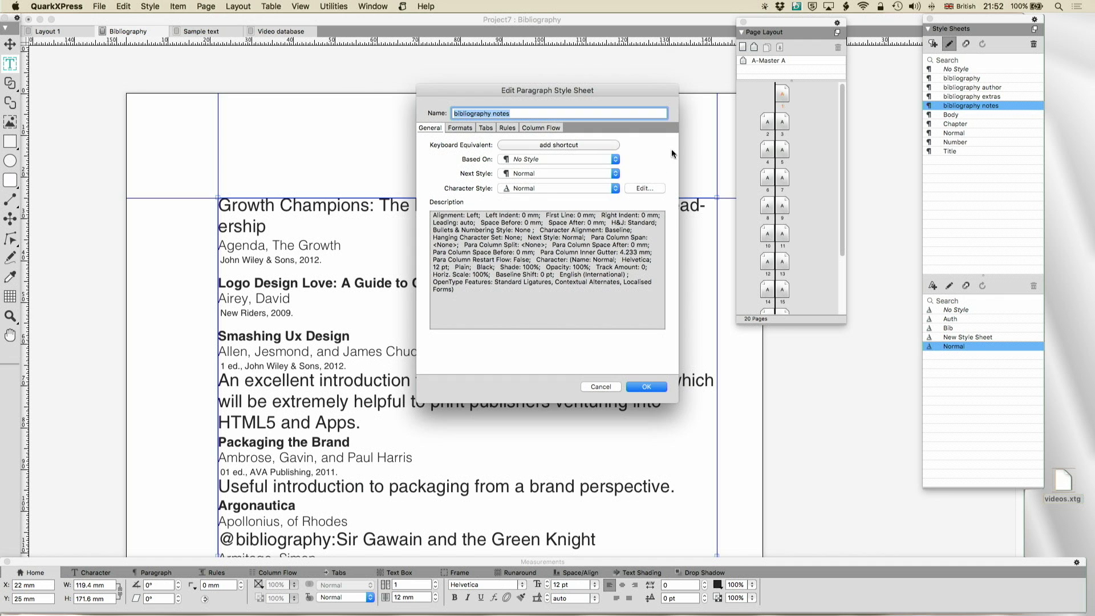
{"action": "left_click", "coordinate": [604, 184]}
{"action": "left_click", "coordinate": [577, 203]}
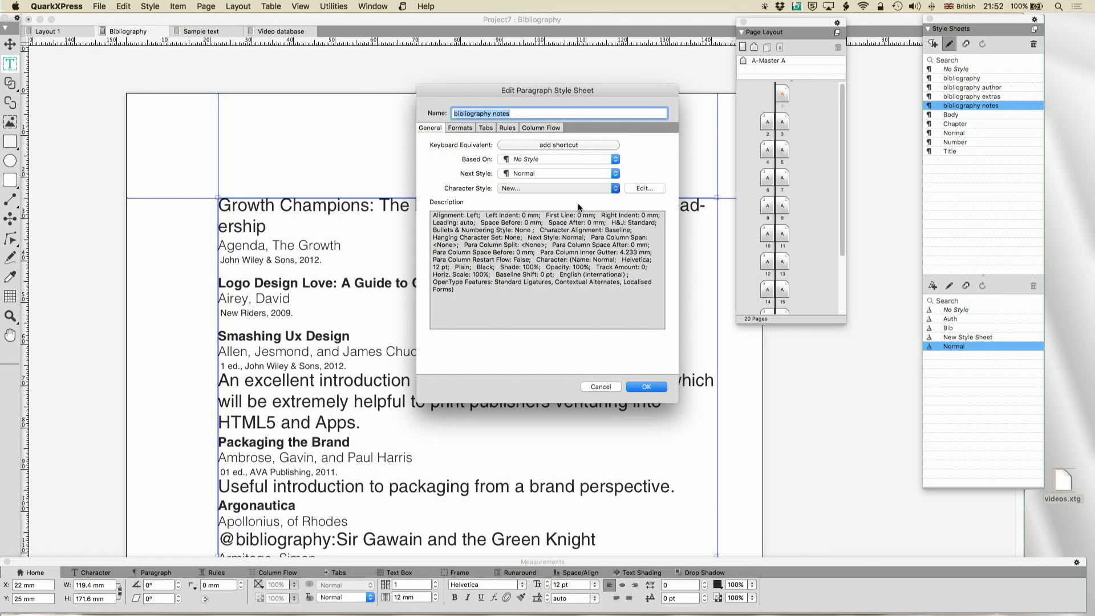
{"action": "left_click_drag", "start_coordinate": [516, 217], "coordinate": [485, 215]}
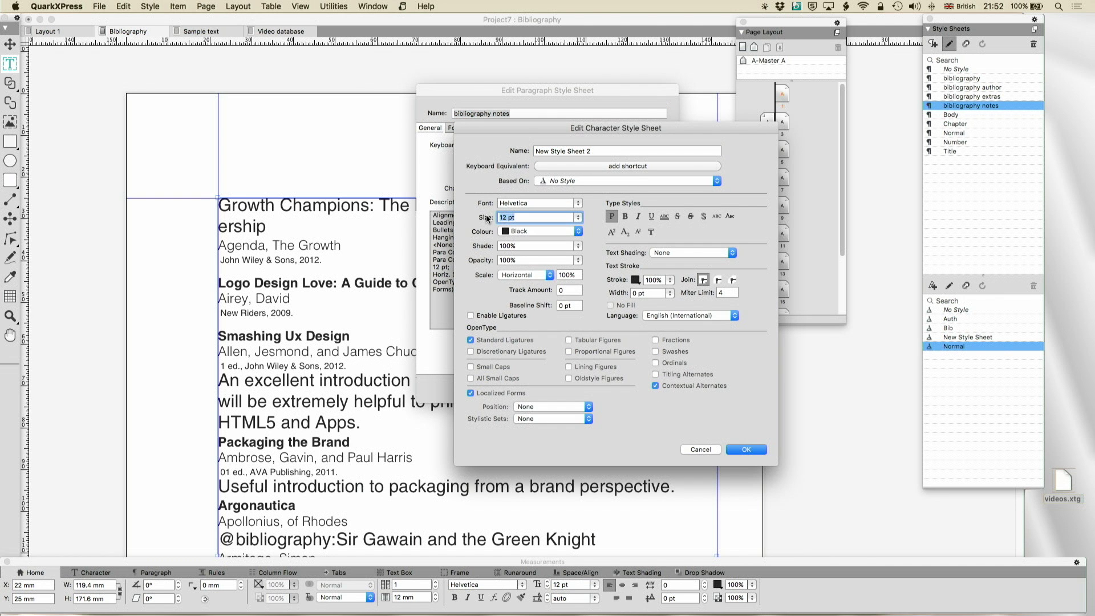
{"action": "type", "text": "6"}
{"action": "key", "text": "shift+Tab"}
{"action": "type", "text": "Helvetica O"}
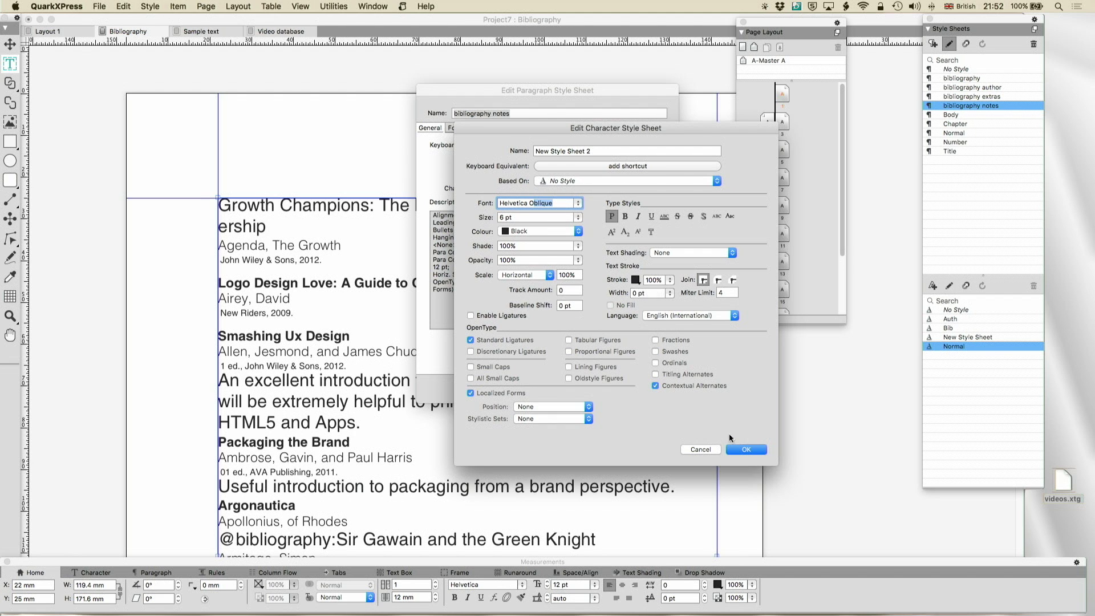
{"action": "key", "text": "Return"}
{"action": "left_click", "coordinate": [745, 450]}
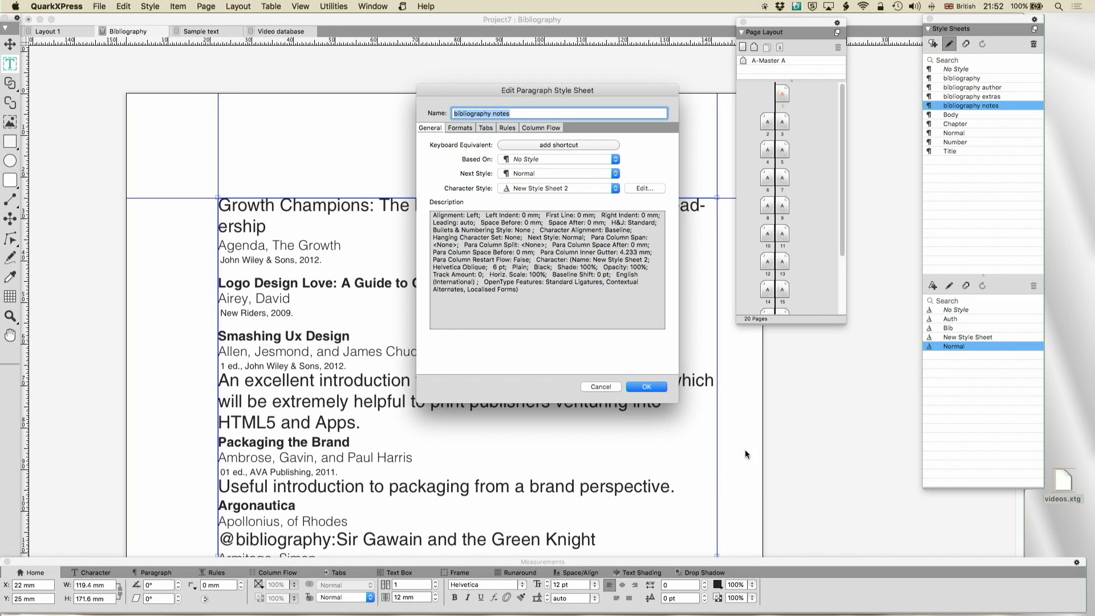
{"action": "left_click", "coordinate": [647, 385]}
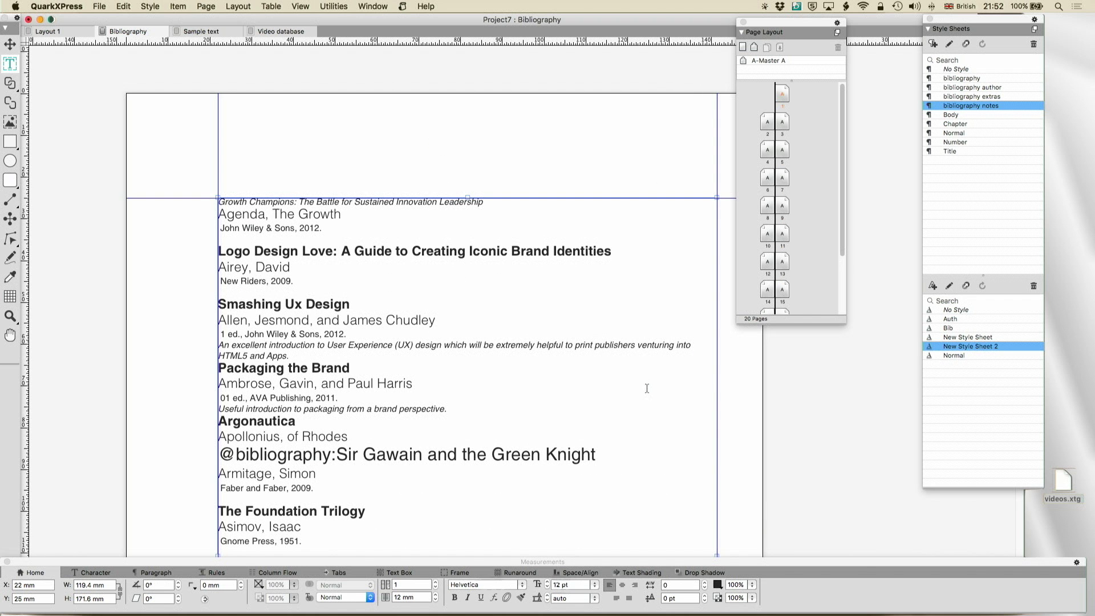
Add Rule Above and 3 Space Before to the bibliography style, then save the style sheets.
{"action": "left_click", "coordinate": [962, 78], "text": "super"}
{"action": "left_click", "coordinate": [524, 307]}
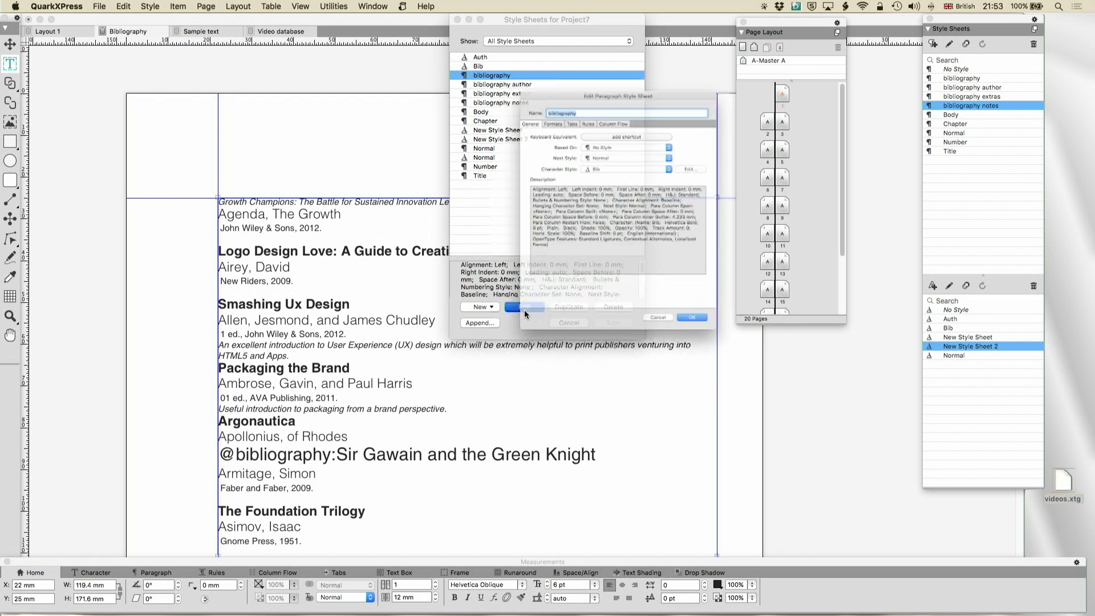
{"action": "left_click", "coordinate": [578, 94]}
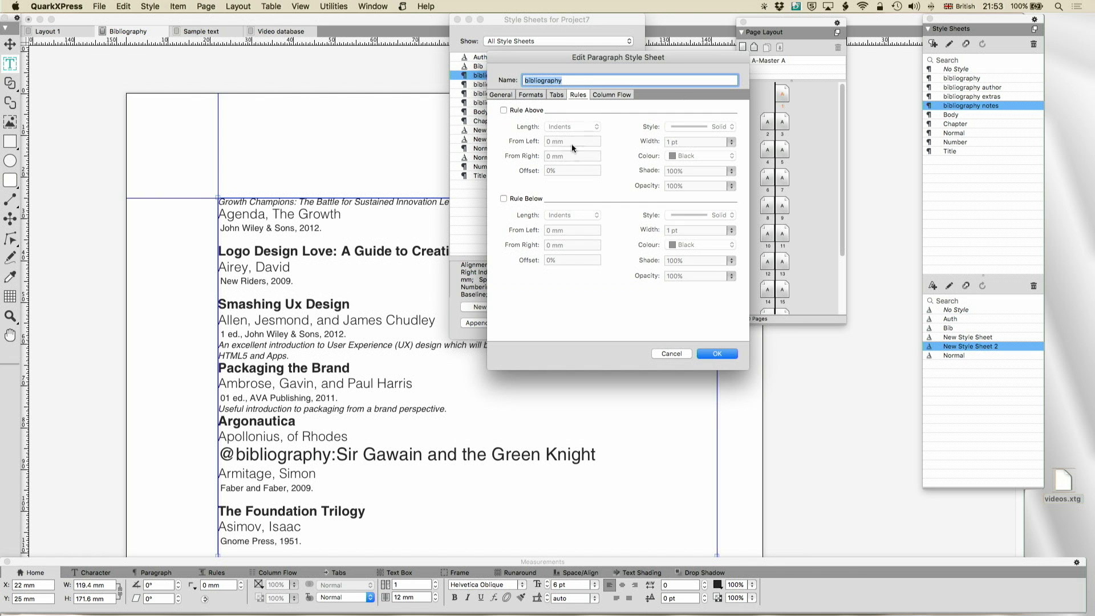
{"action": "left_click", "coordinate": [505, 111]}
{"action": "left_click", "coordinate": [548, 171]}
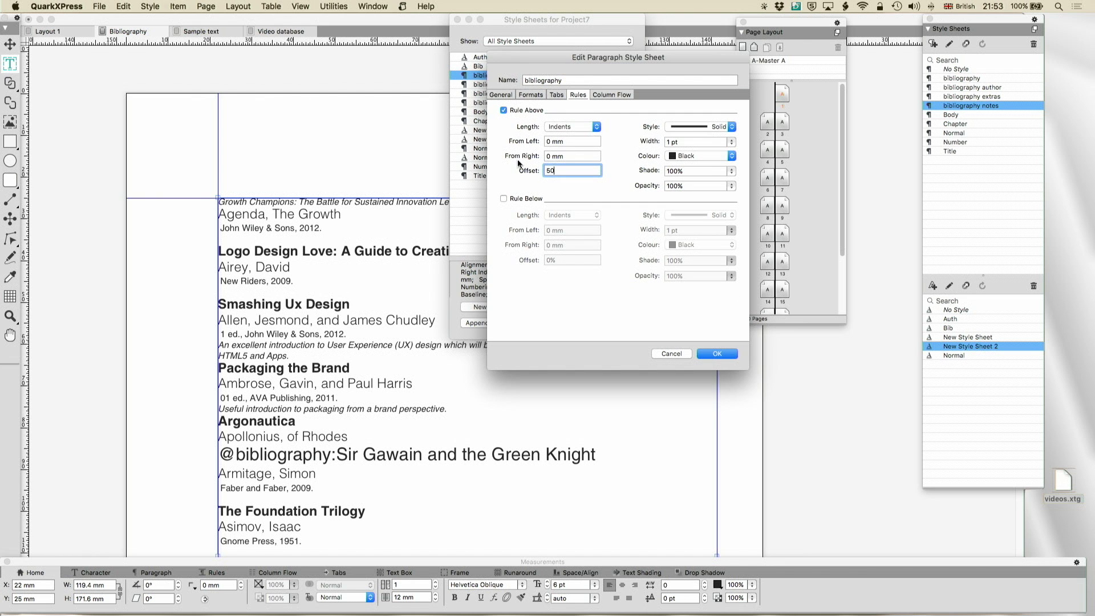
{"action": "left_click", "coordinate": [538, 96]}
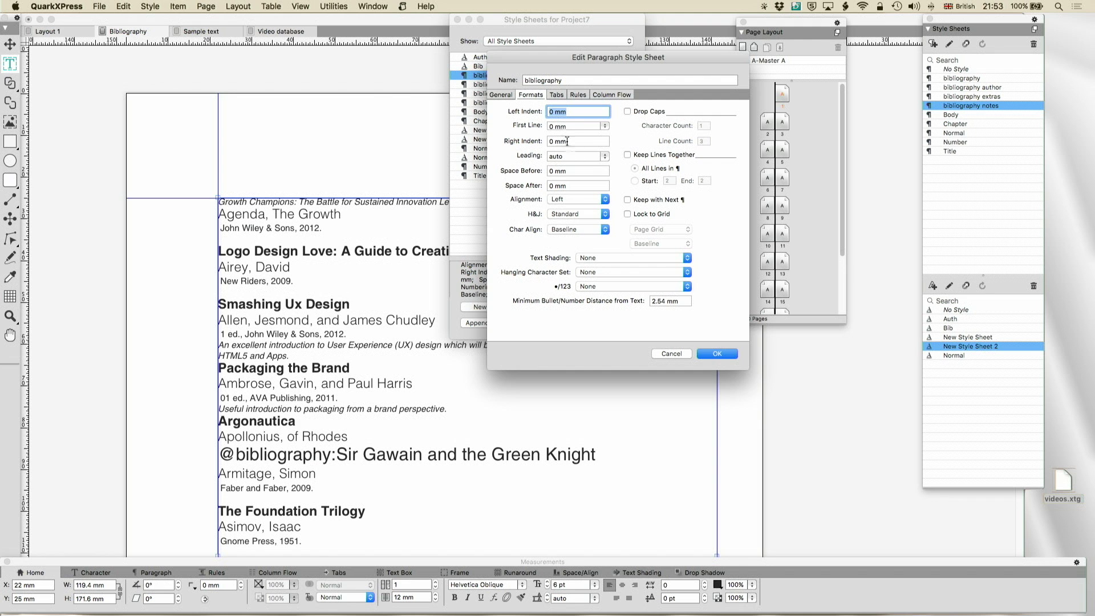
{"action": "triple_click", "coordinate": [565, 171]}
{"action": "type", "text": "3"}
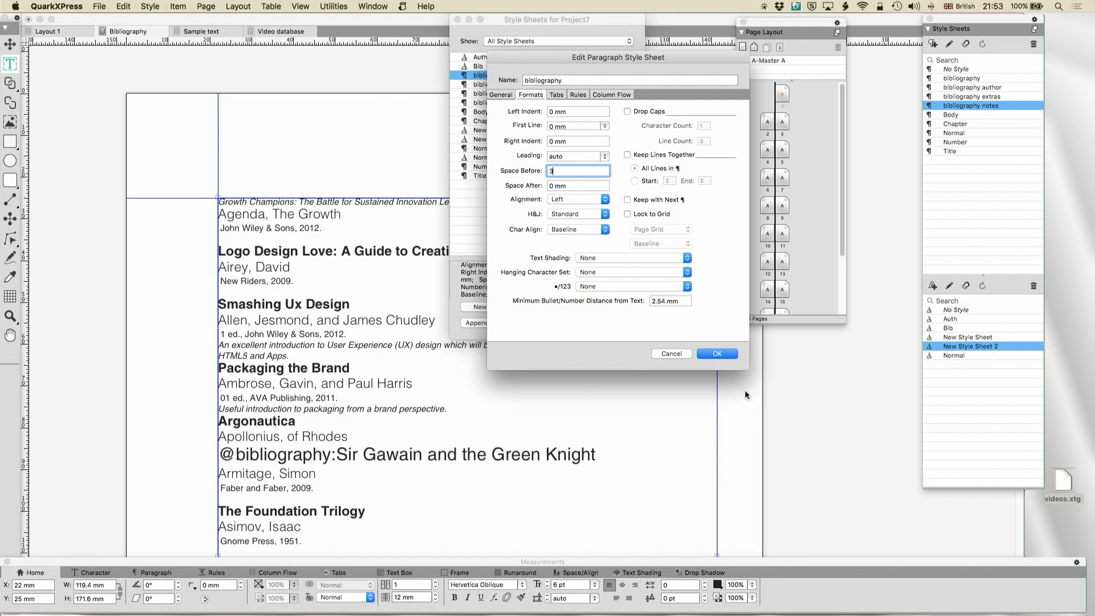
{"action": "left_click", "coordinate": [716, 355]}
{"action": "left_click", "coordinate": [625, 323]}
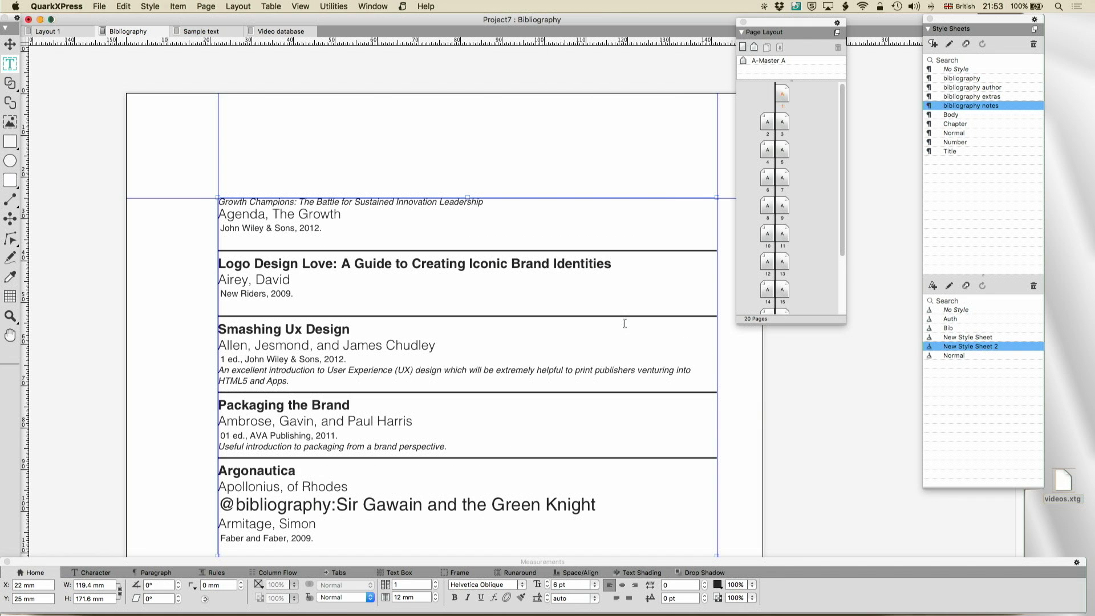
Set the bibliography text box to 3 columns and narrow the gutter from 10.236 to 0.711 mm.
{"action": "left_click", "coordinate": [397, 228]}
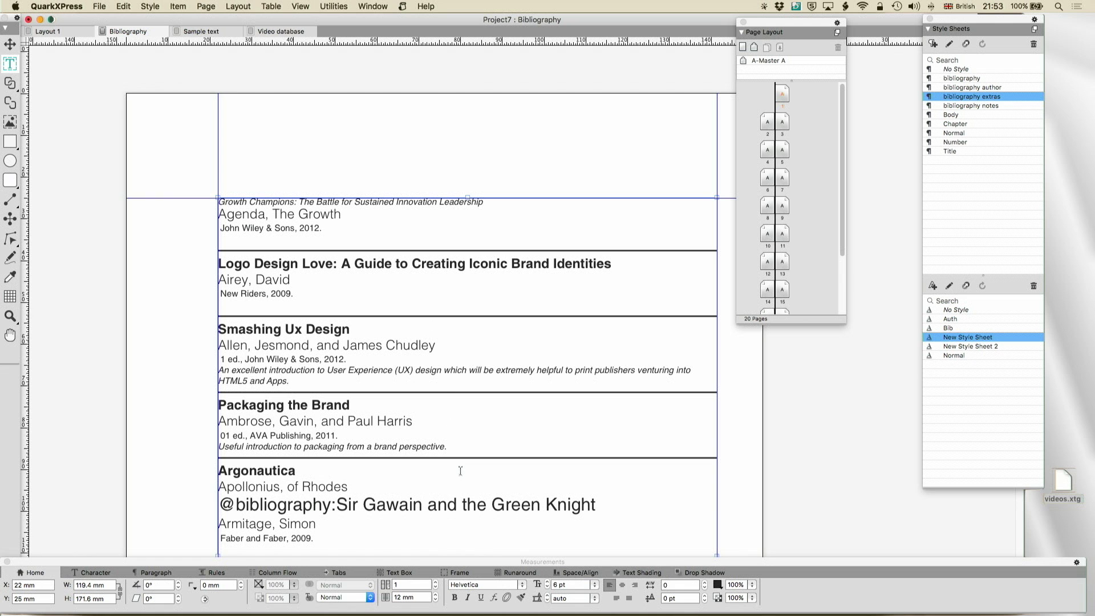
{"action": "left_click", "coordinate": [405, 583]}
{"action": "type", "text": "3"}
{"action": "key", "text": "Return"}
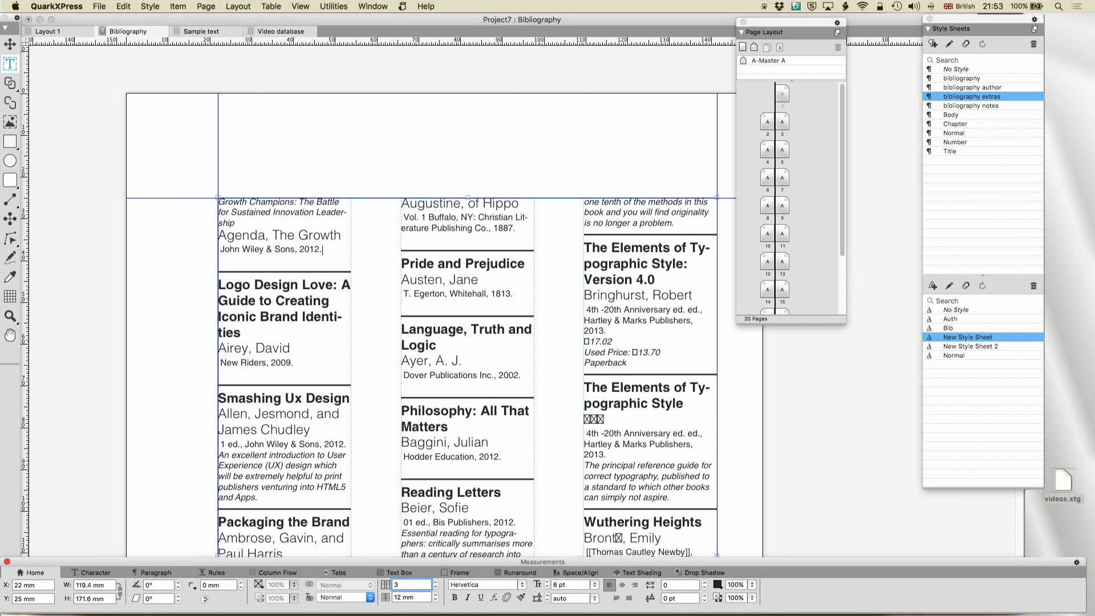
{"action": "triple_click", "coordinate": [422, 598]}
{"action": "type", "text": "10.236"}
{"action": "key", "text": "Return"}
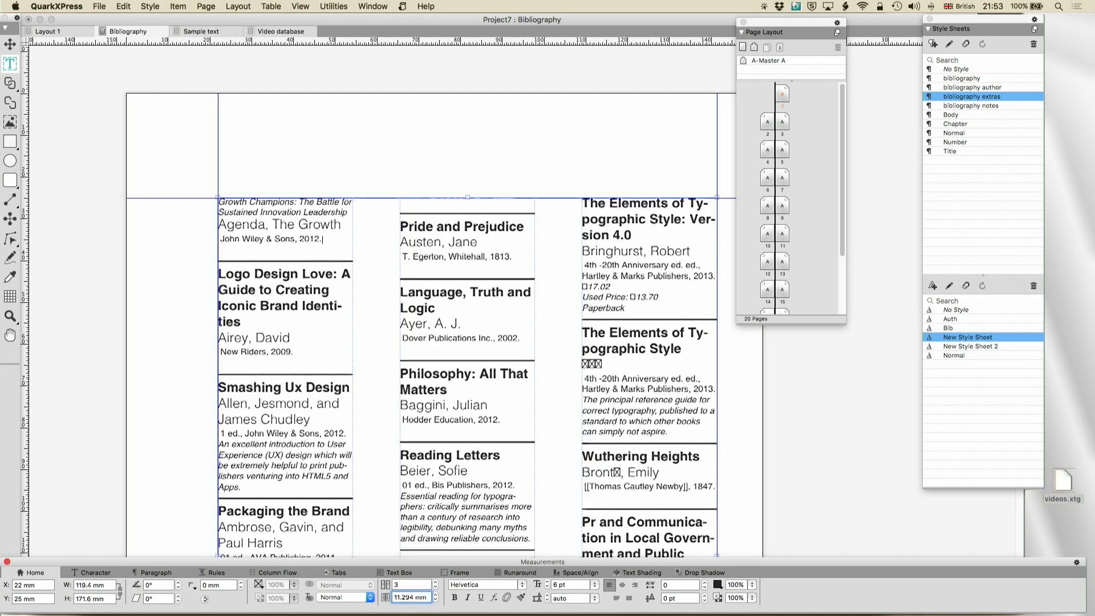
{"action": "key", "text": "Down"}
{"action": "key", "text": "Down"}
{"action": "key", "text": "Down"}
{"action": "key", "text": "Down"}
{"action": "key", "text": "Down"}
{"action": "key", "text": "Down"}
{"action": "key", "text": "Down"}
{"action": "key", "text": "Down"}
{"action": "key", "text": "Down"}
{"action": "key", "text": "Down"}
{"action": "key", "text": "Down"}
{"action": "key", "text": "Down"}
{"action": "key", "text": "Down"}
{"action": "key", "text": "Down"}
{"action": "key", "text": "Down"}
{"action": "key", "text": "Down"}
{"action": "key", "text": "Down"}
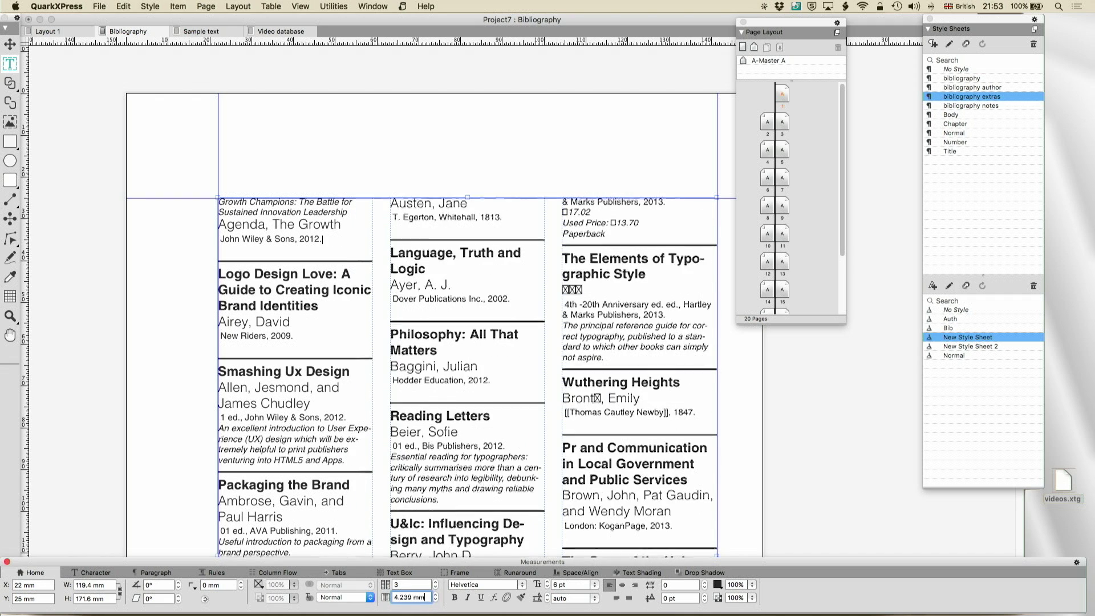
{"action": "key", "text": "Down"}
{"action": "key", "text": "Down"}
{"action": "key", "text": "Down"}
{"action": "key", "text": "Down"}
{"action": "key", "text": "Down"}
{"action": "key", "text": "Down"}
{"action": "key", "text": "Down"}
{"action": "key", "text": "Down"}
{"action": "key", "text": "Down"}
{"action": "key", "text": "Down"}
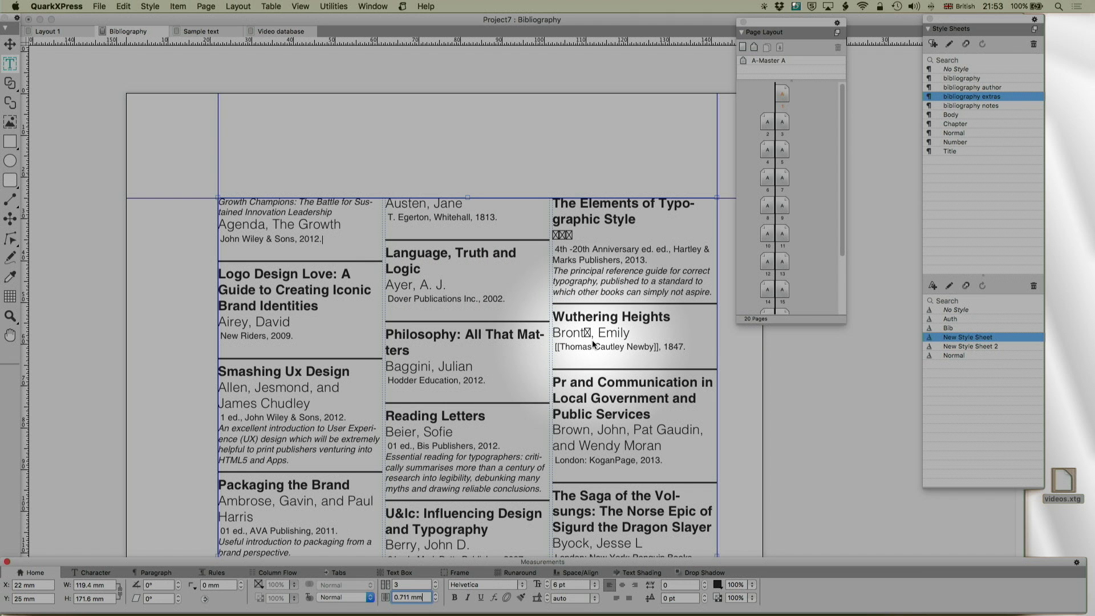
{"action": "scroll", "coordinate": [592, 342], "scroll_direction": "down", "scroll_amount": 3}
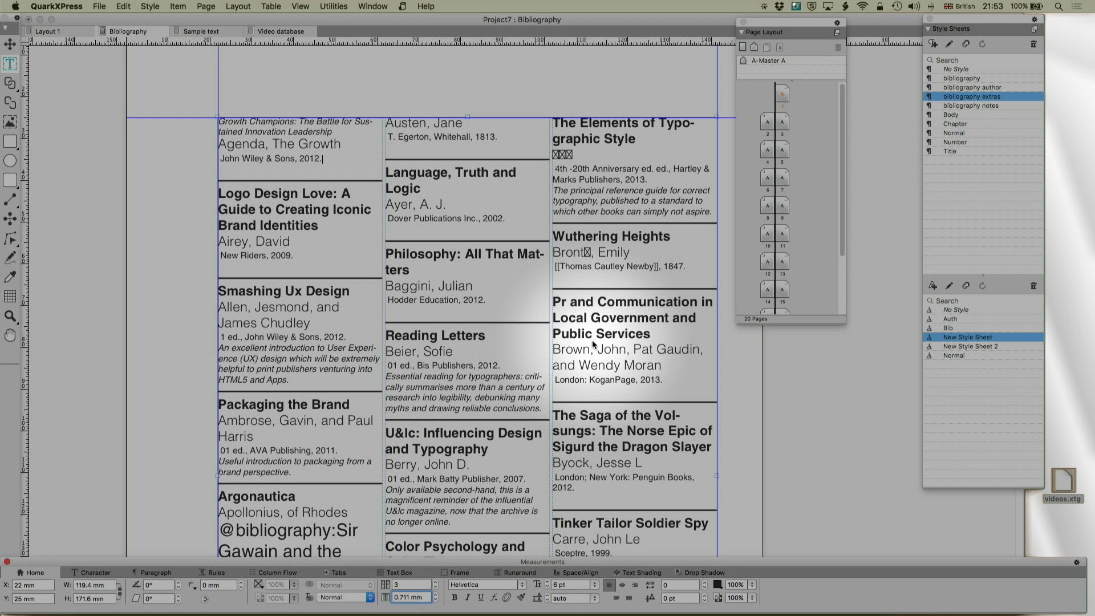
{"action": "scroll", "coordinate": [592, 340], "scroll_direction": "down", "scroll_amount": 7}
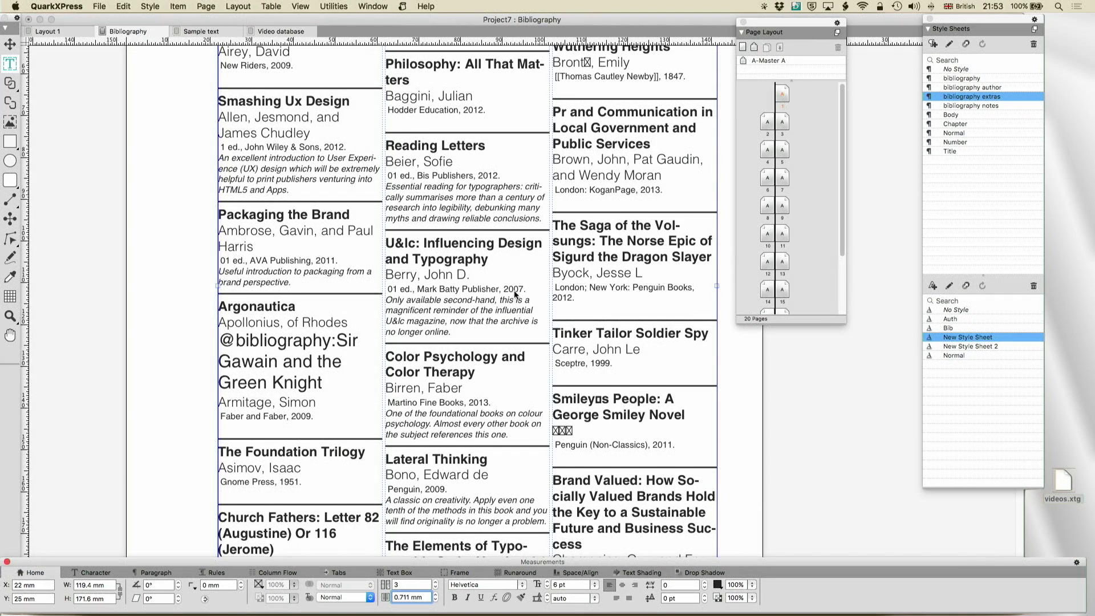
{"action": "scroll", "coordinate": [514, 292], "scroll_direction": "down", "scroll_amount": 4}
{"action": "scroll", "coordinate": [514, 293], "scroll_direction": "up", "scroll_amount": 3}
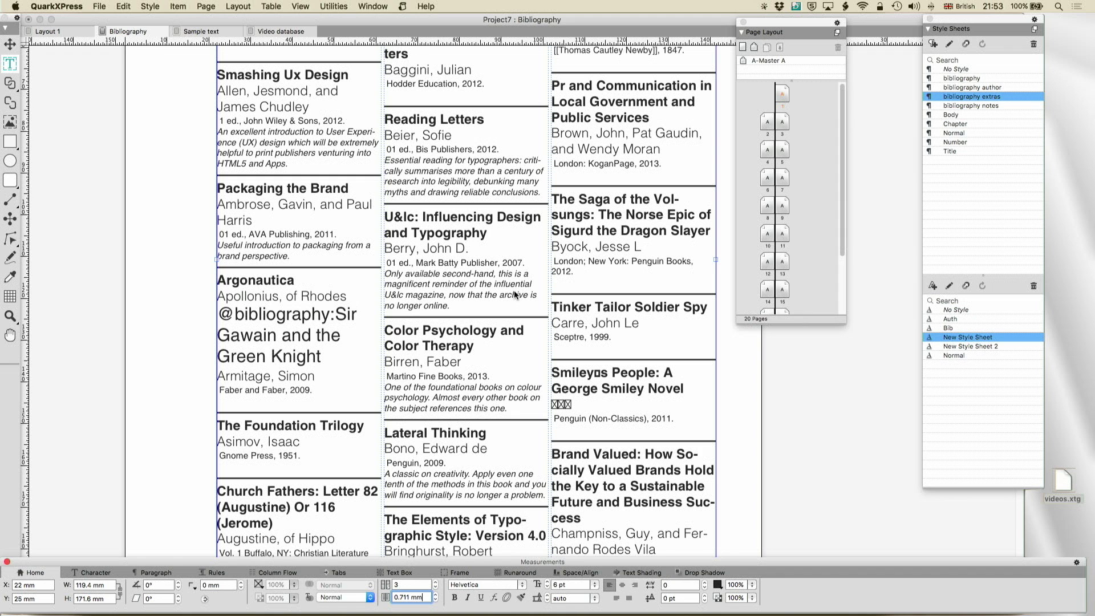
Type 'Some sample text' and 'Some more text' as two lines on the Sample text layout.
{"action": "left_click", "coordinate": [213, 32]}
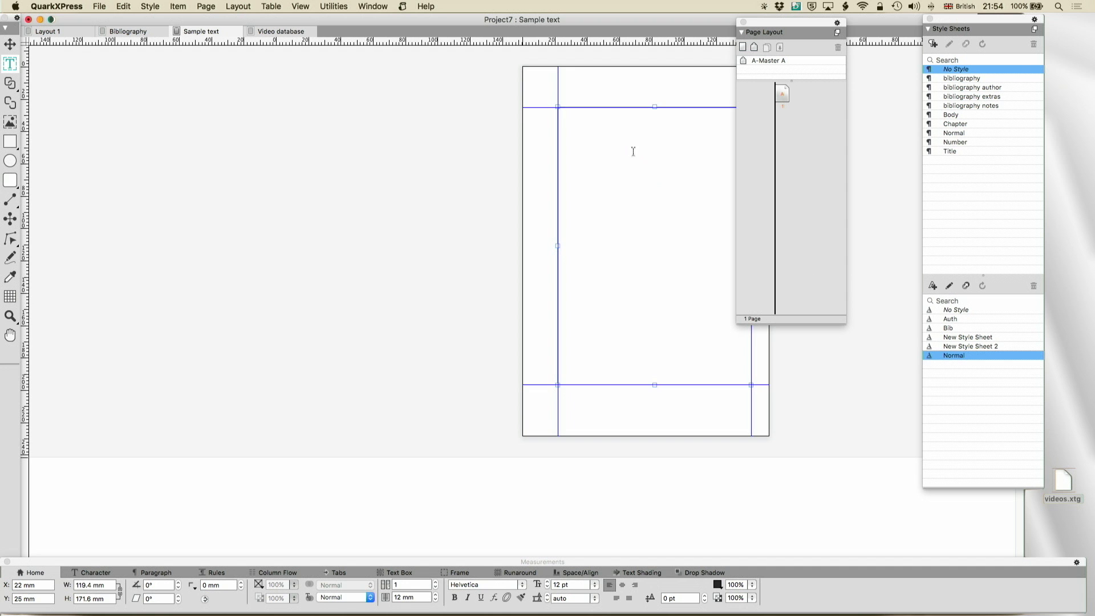
{"action": "type", "text": "Some sample text"}
{"action": "scroll", "coordinate": [613, 80], "scroll_direction": "up", "scroll_amount": 5}
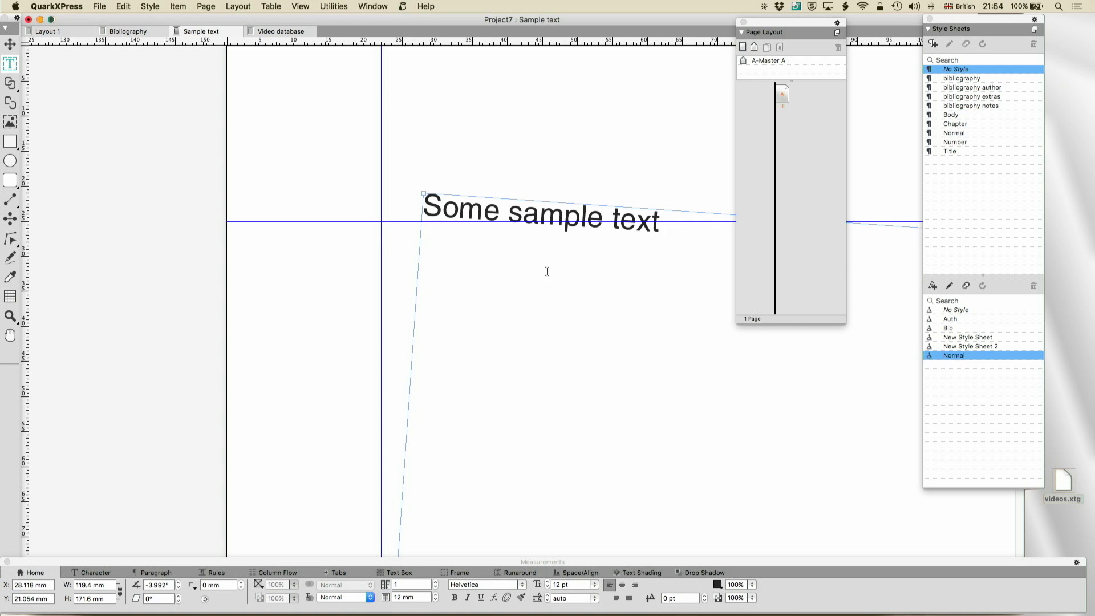
{"action": "key", "text": "super+z"}
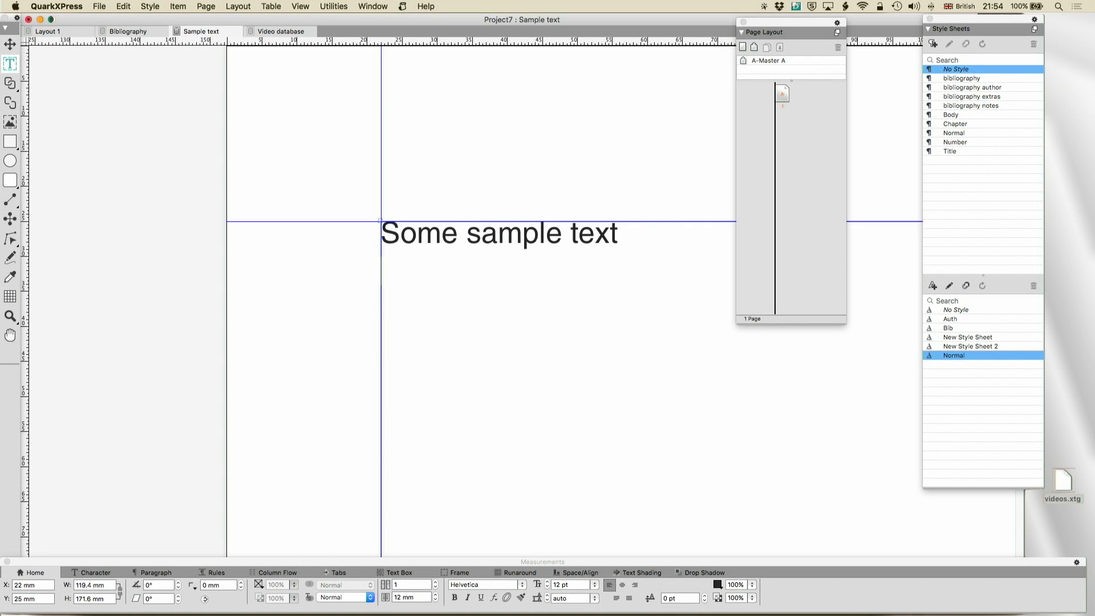
{"action": "left_click", "coordinate": [640, 260]}
{"action": "type", "text": "Some more text"}
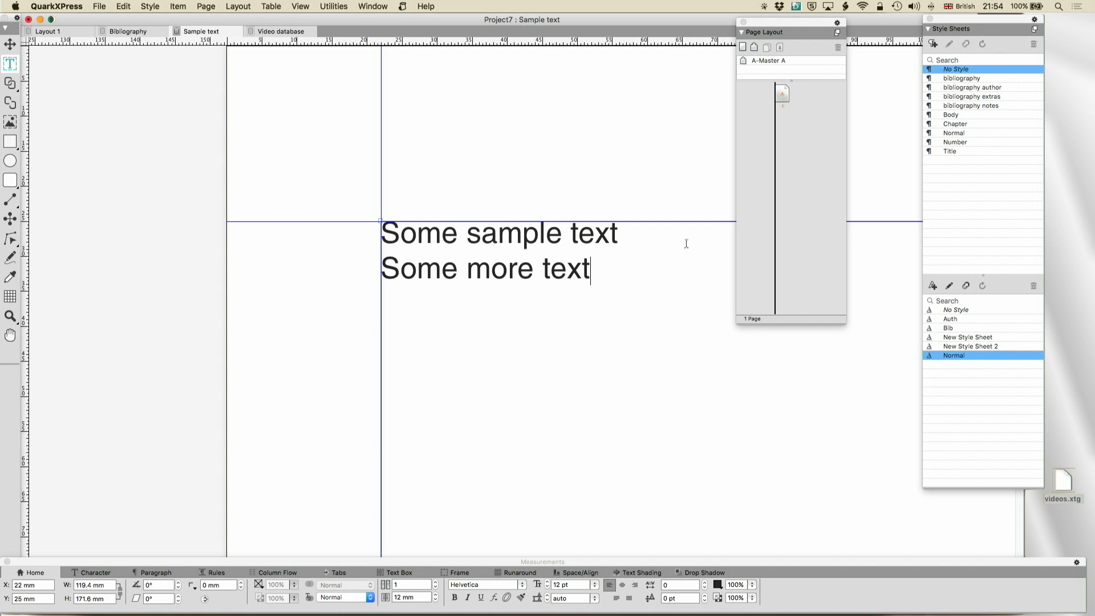
{"action": "key", "text": "Up"}
Create two new paragraph style sheets named Title and Text 1.
{"action": "left_click", "coordinate": [934, 44]}
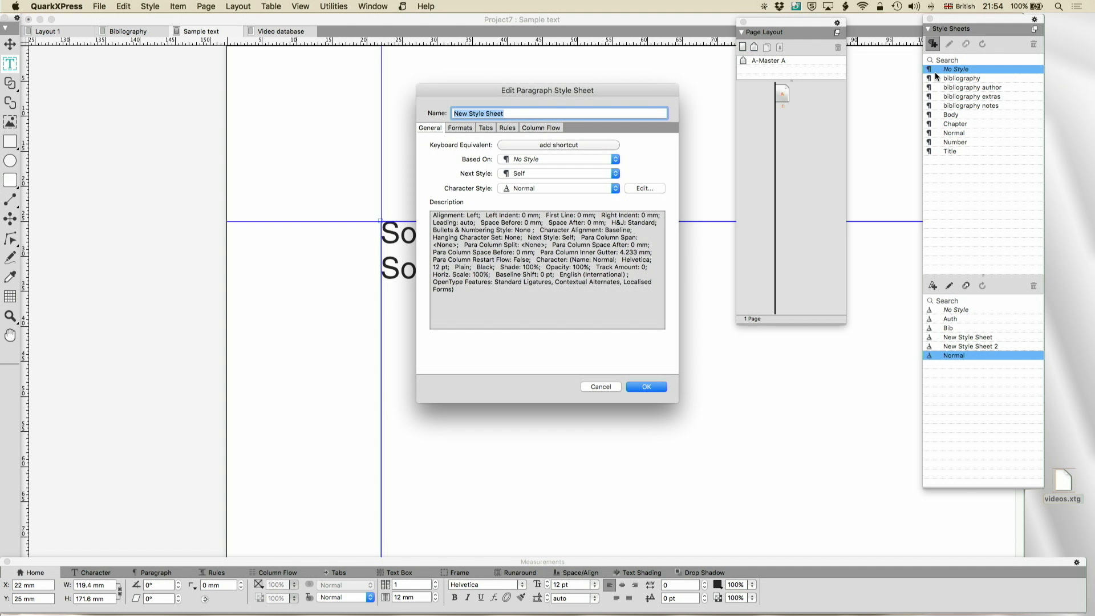
{"action": "type", "text": "Title 1"}
{"action": "key", "text": "Return"}
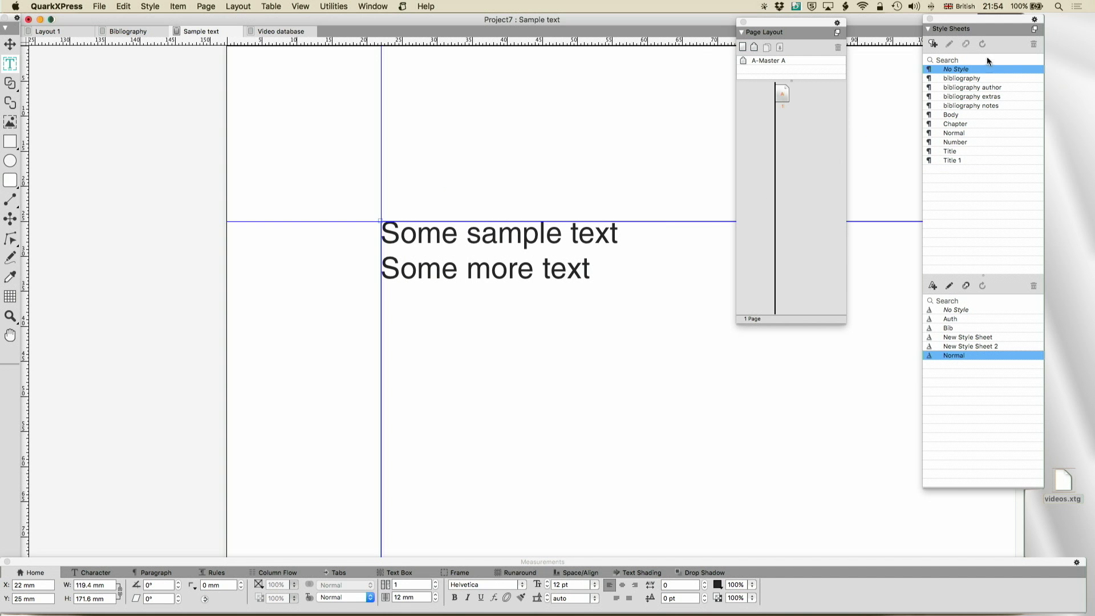
{"action": "left_click", "coordinate": [934, 44]}
{"action": "type", "text": "Text"}
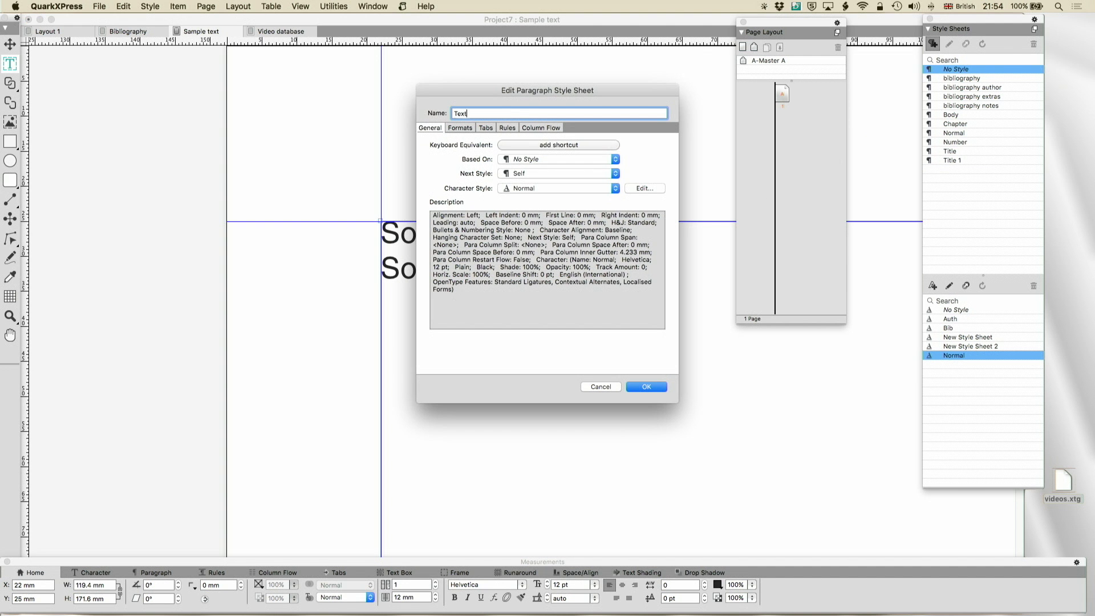
{"action": "type", "text": " 1"}
{"action": "left_click", "coordinate": [662, 386]}
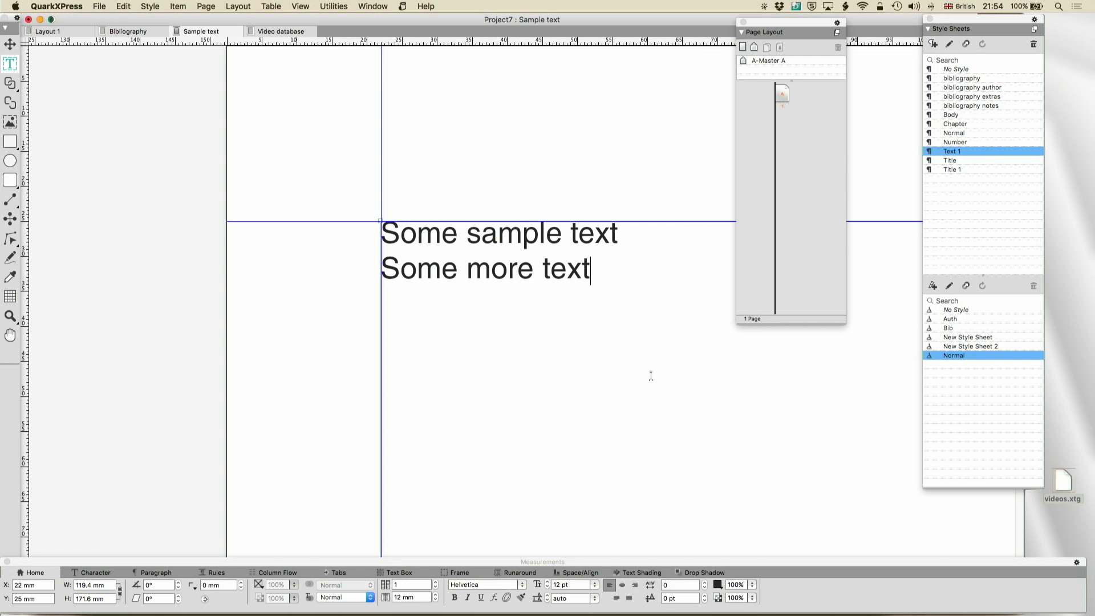
{"action": "left_click", "coordinate": [96, 6]}
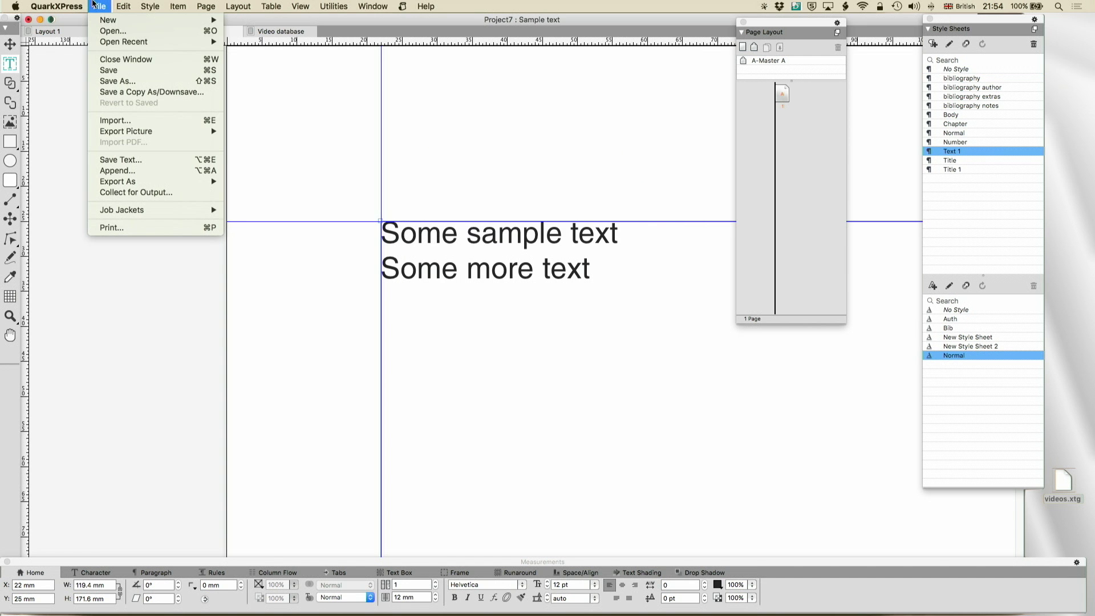
Save the story as XPress Tags text, replacing the existing Example text.xtg file.
{"action": "left_click", "coordinate": [114, 159]}
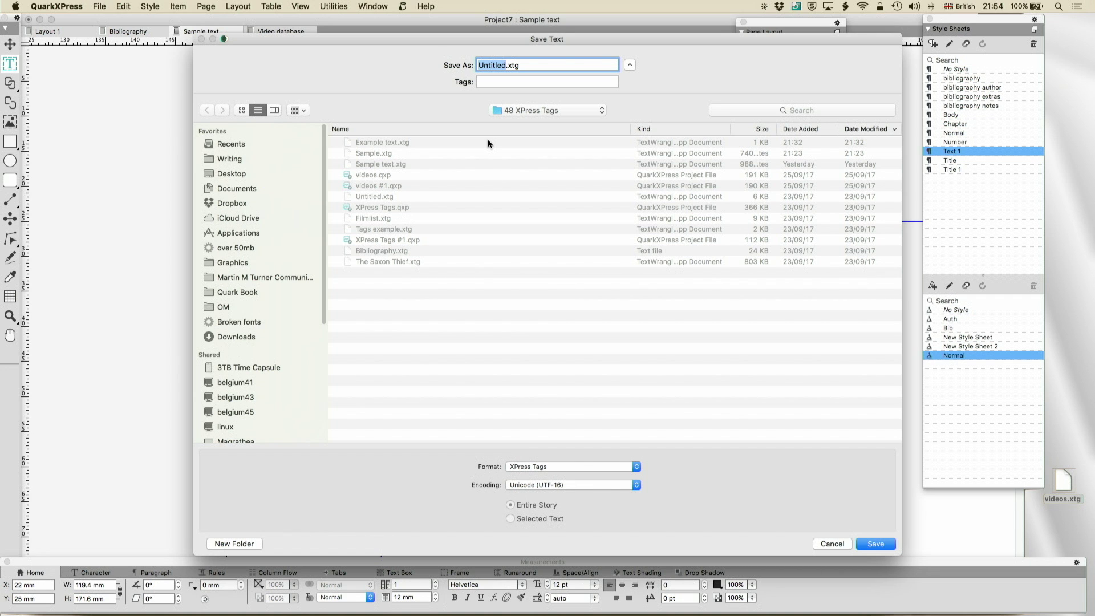
{"action": "left_click", "coordinate": [409, 143]}
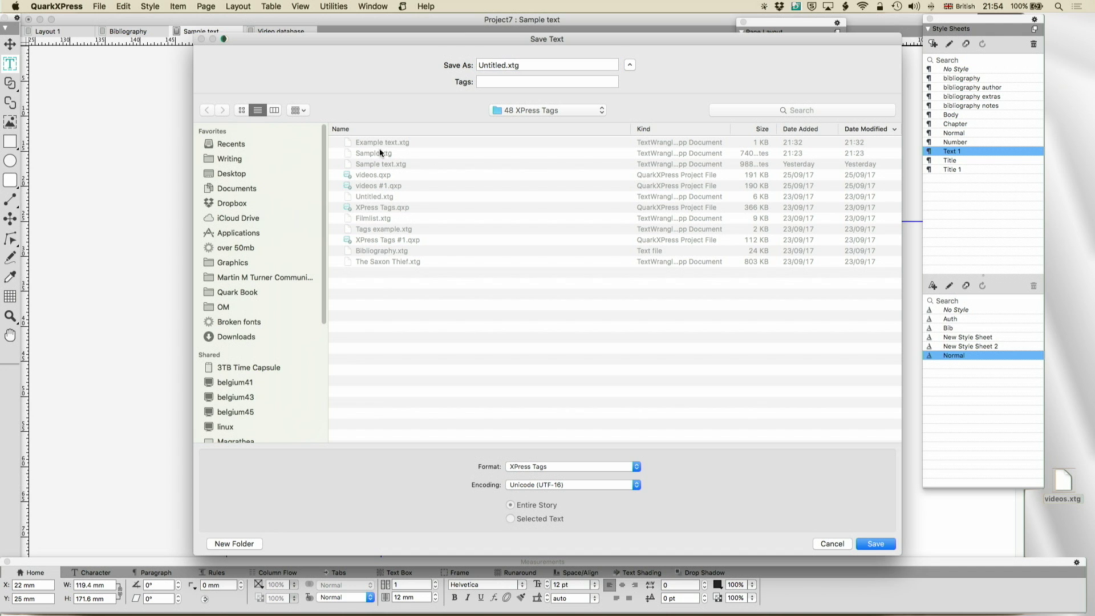
{"action": "left_click", "coordinate": [365, 141]}
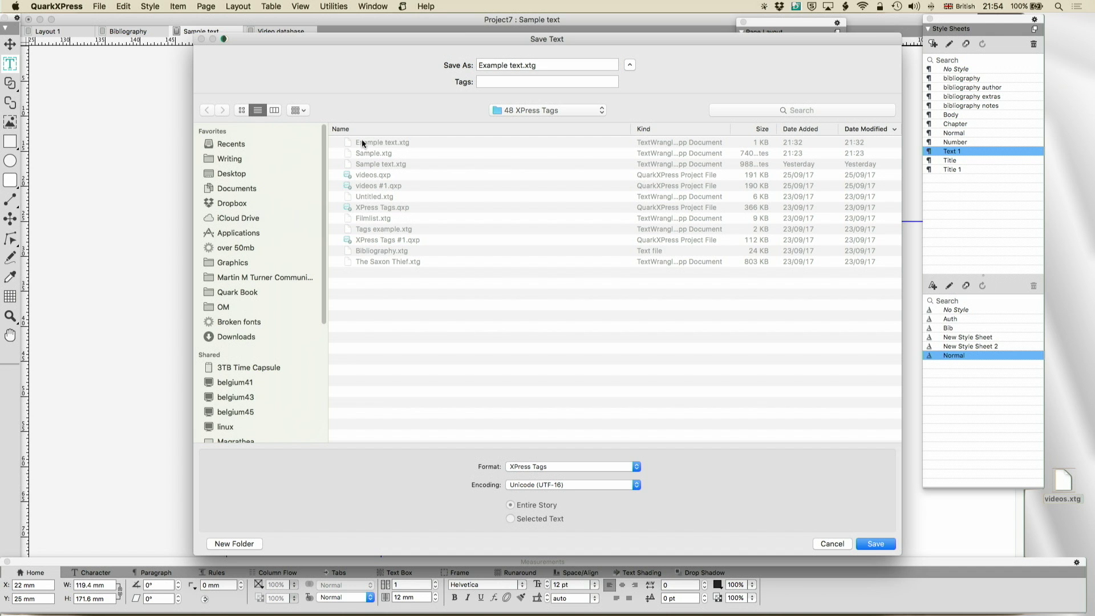
{"action": "left_click", "coordinate": [863, 543]}
{"action": "left_click", "coordinate": [627, 111]}
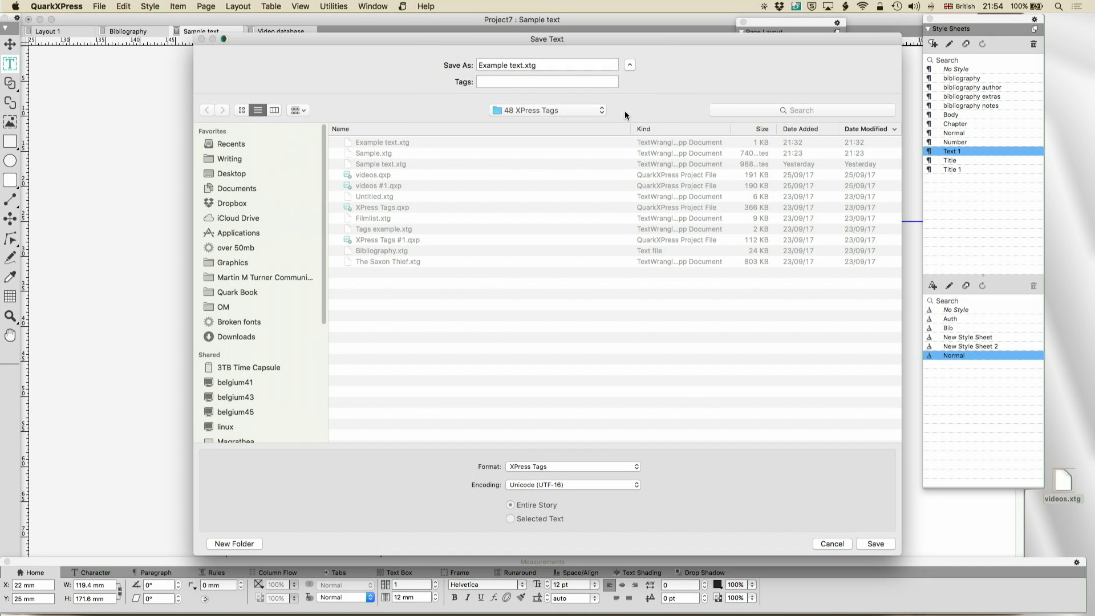
{"action": "key", "text": "super+Tab"}
{"action": "key", "text": "Tab"}
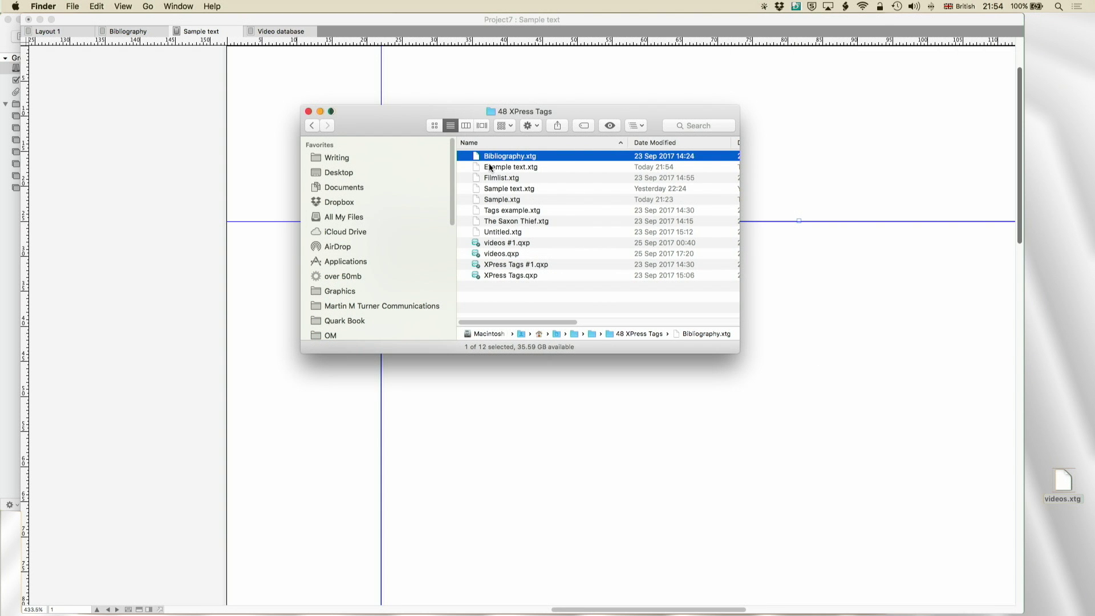
Reload Example text.xtg from disk and delete its four style-definition lines.
{"action": "double_click", "coordinate": [490, 167]}
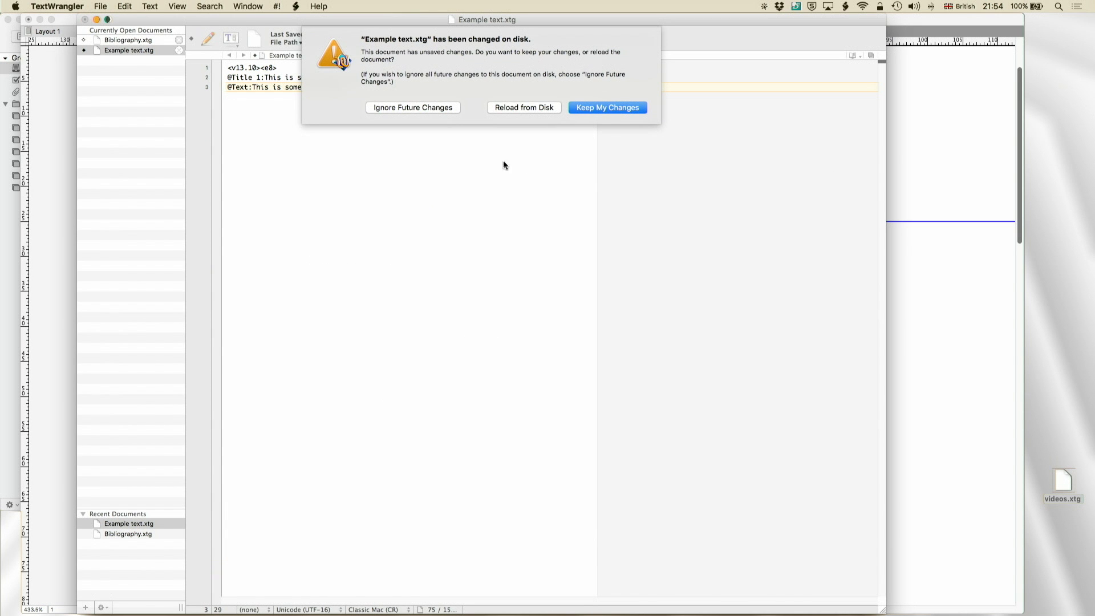
{"action": "left_click", "coordinate": [520, 107]}
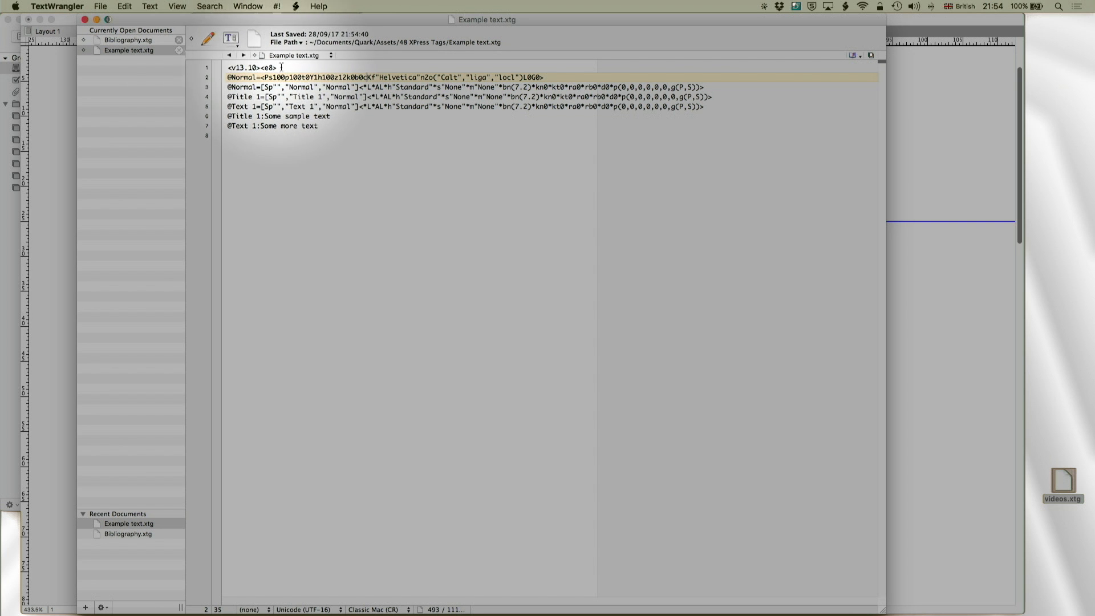
{"action": "left_click", "coordinate": [226, 79]}
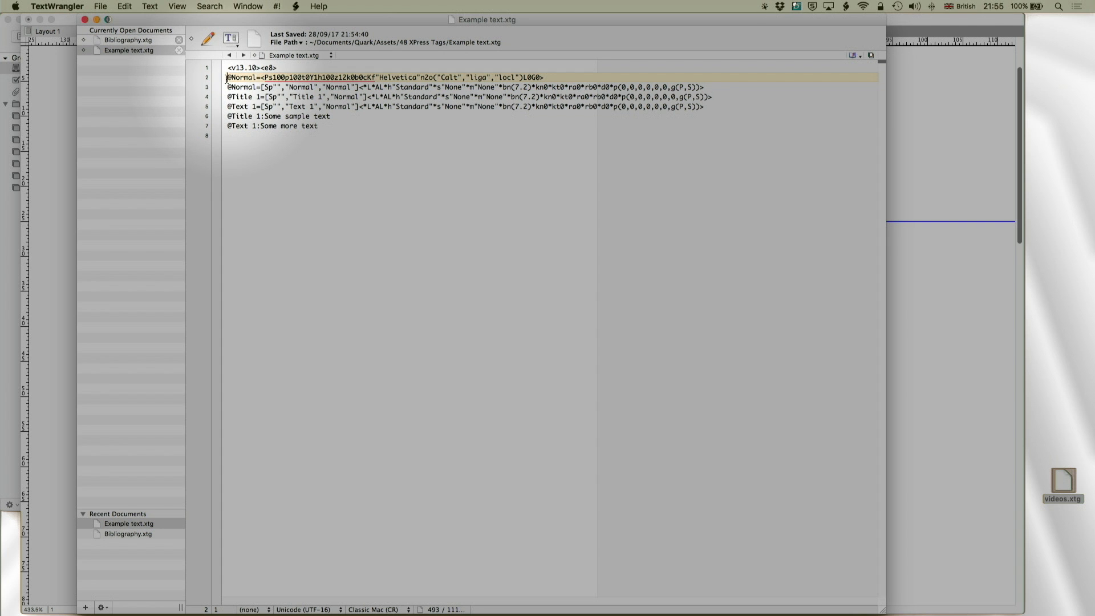
{"action": "left_click_drag", "start_coordinate": [226, 79], "coordinate": [227, 114]}
{"action": "key", "text": "BackSpace"}
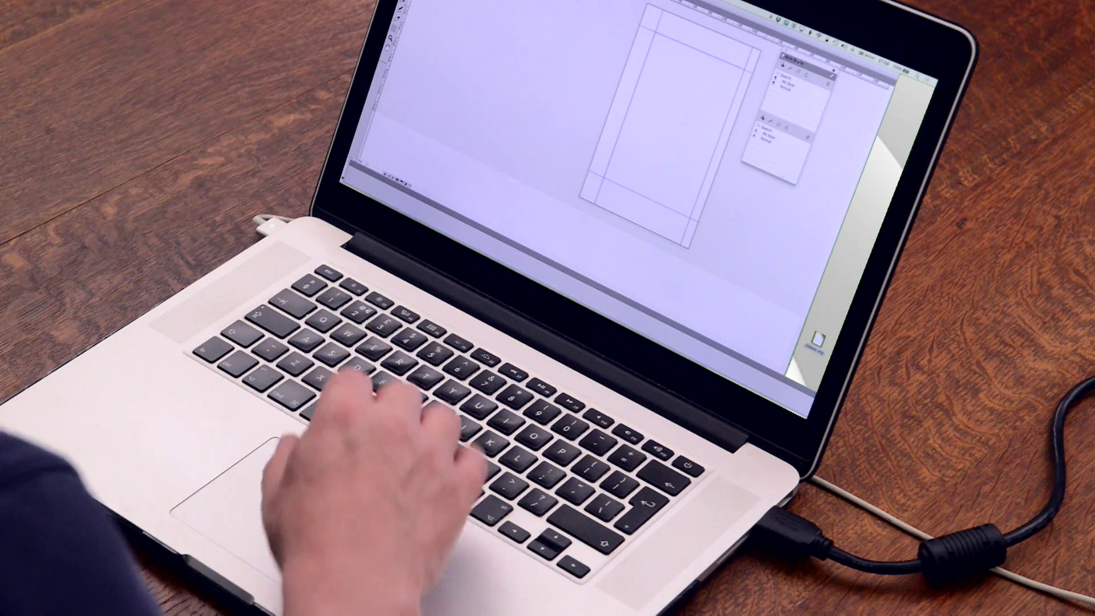
Bring FileMaker Pro Advanced's Storyboard database forward and open its layout list.
{"action": "key", "text": "super+Tab"}
{"action": "key", "text": "super+Tab"}
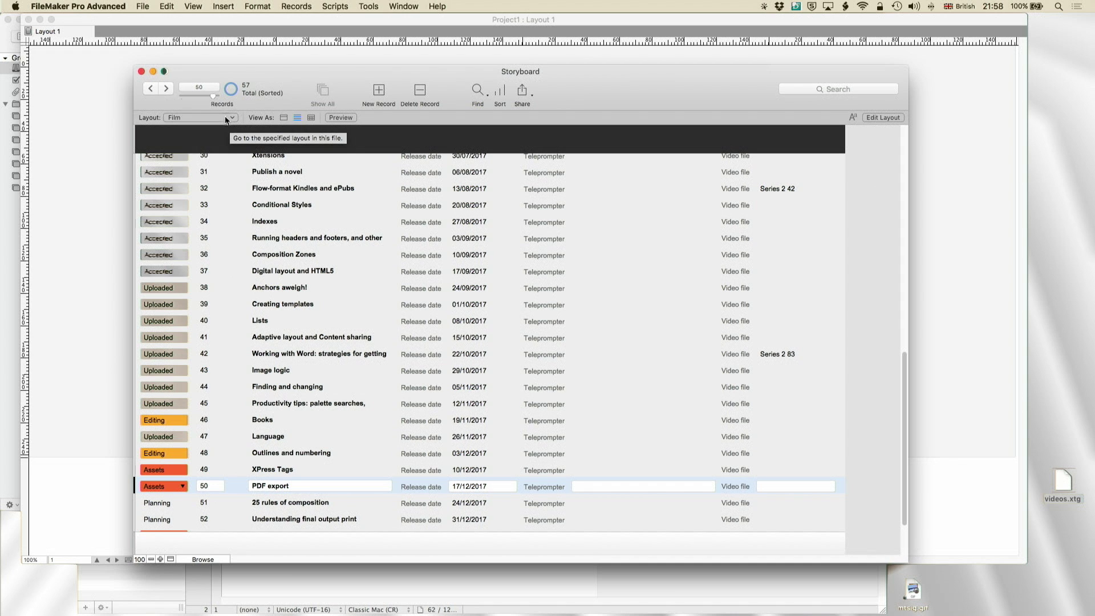
{"action": "left_click", "coordinate": [225, 117]}
Show the Series layout zoomed in to read its tagged string, then return to QuarkXPress.
{"action": "left_click", "coordinate": [222, 154]}
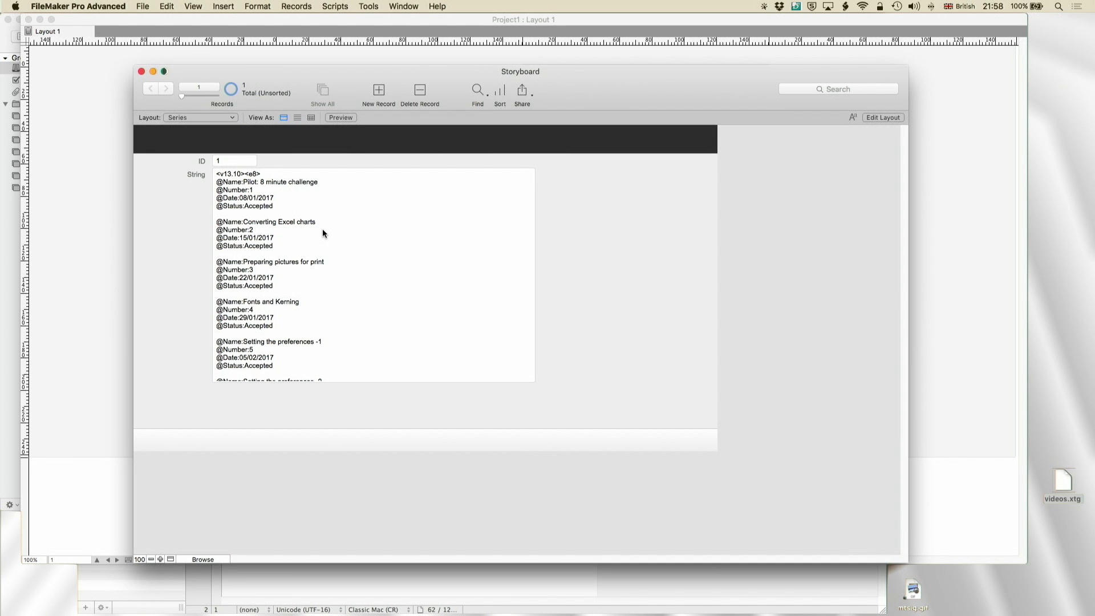
{"action": "left_click", "coordinate": [160, 560]}
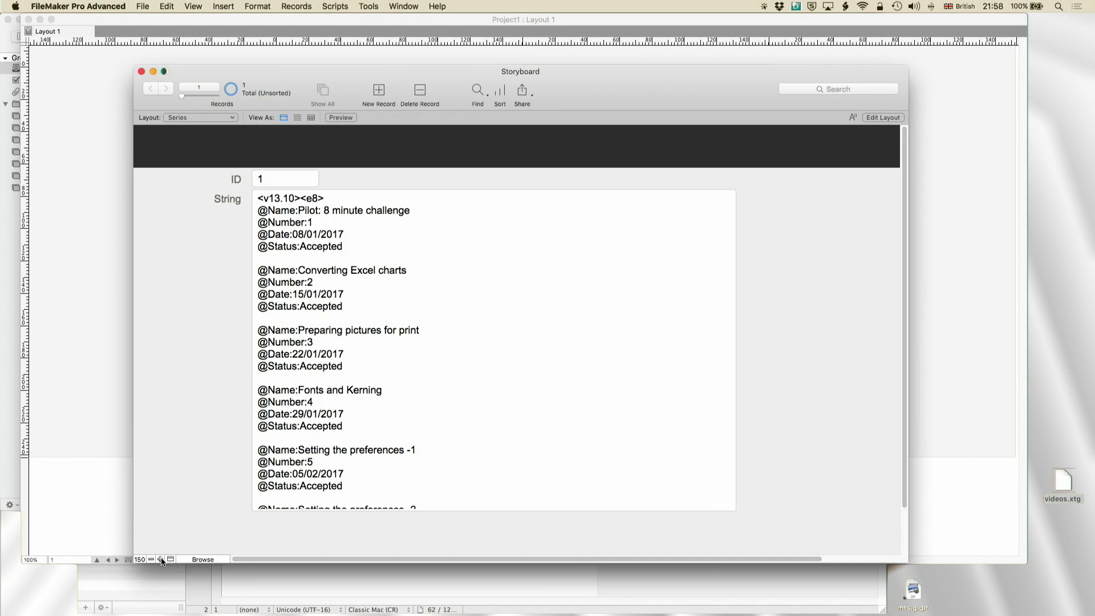
{"action": "left_click", "coordinate": [161, 559]}
{"action": "left_click", "coordinate": [160, 559]}
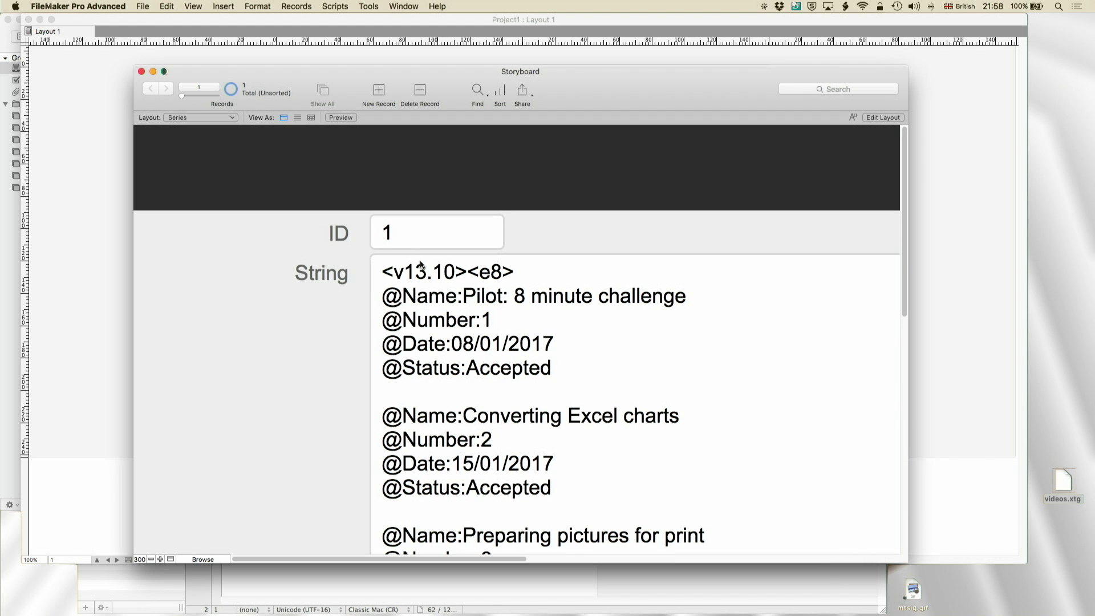
{"action": "left_click", "coordinate": [365, 51]}
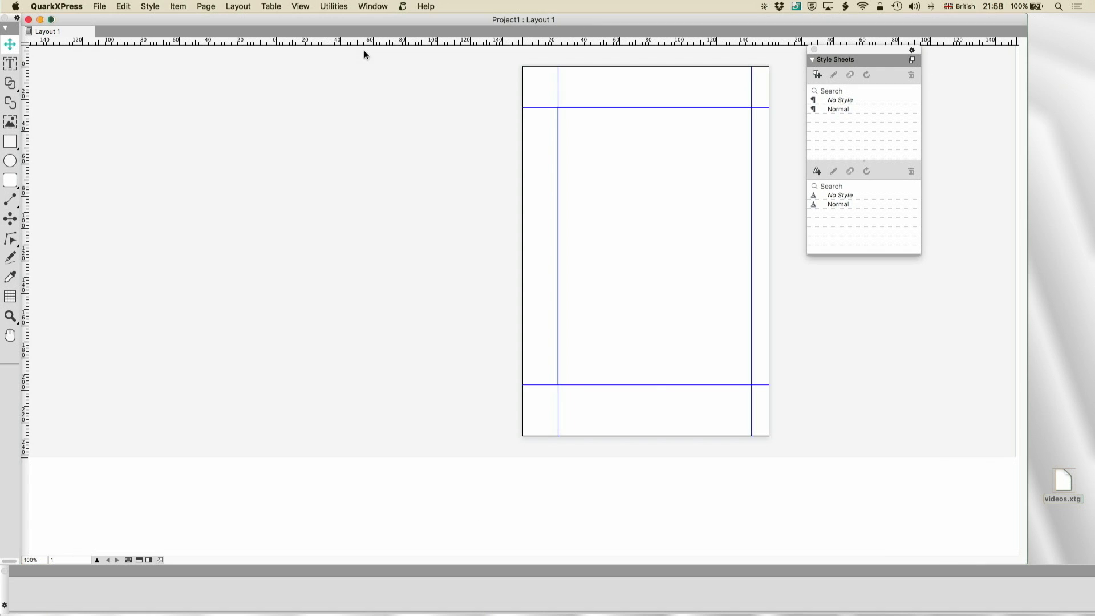
Import videos.xtg from the desktop into the page's active text box.
{"action": "double_click", "coordinate": [591, 208]}
{"action": "left_click_drag", "start_coordinate": [997, 472], "coordinate": [679, 286]}
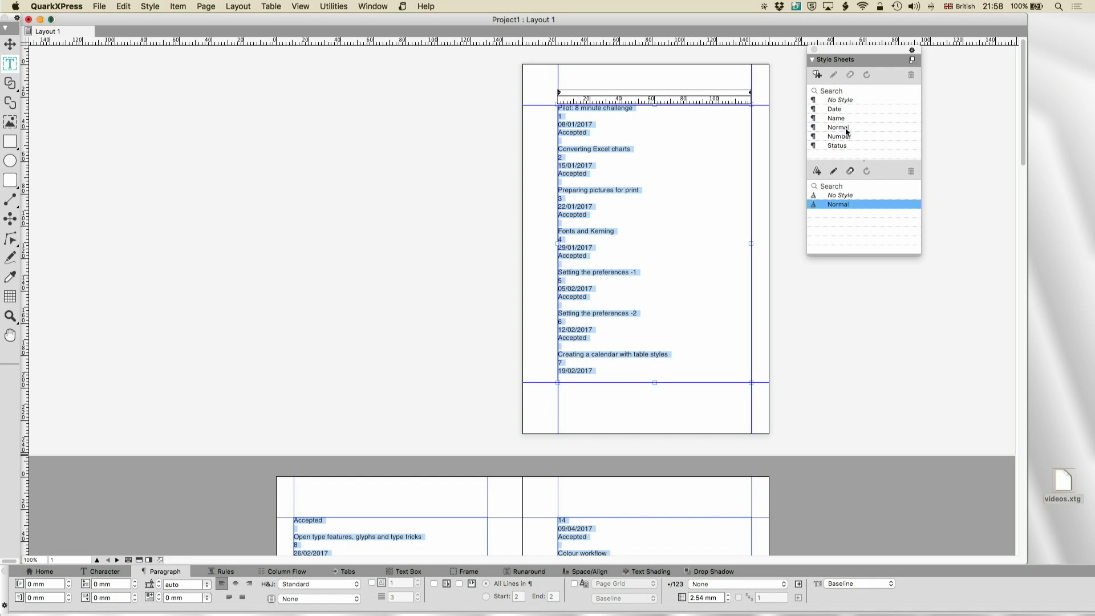
Give the Name style sheet a new Helvetica Bold character style.
{"action": "left_click", "coordinate": [843, 120]}
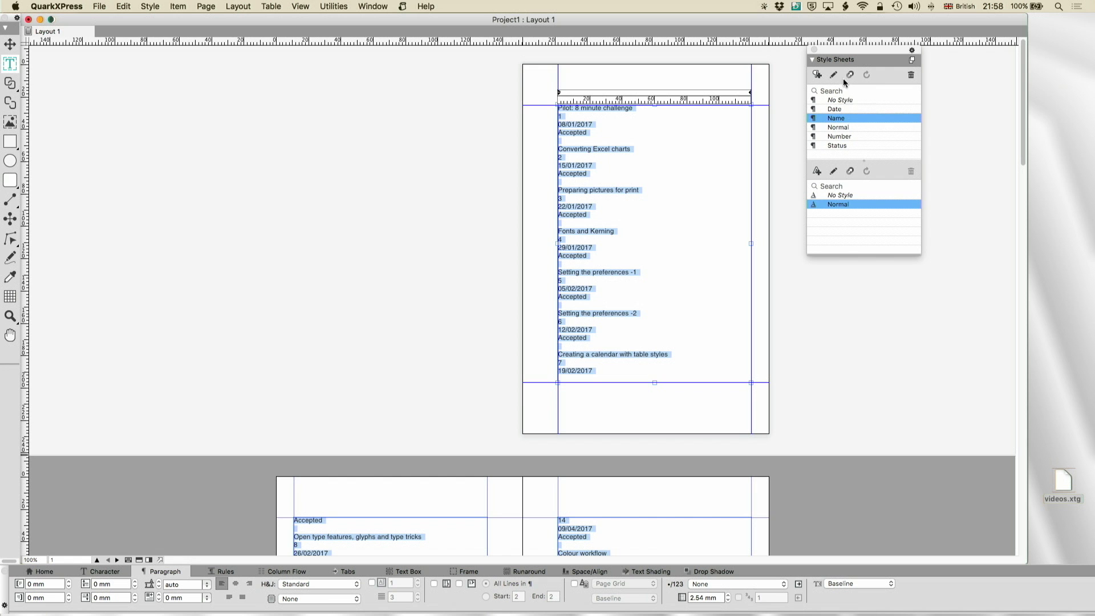
{"action": "left_click", "coordinate": [834, 75]}
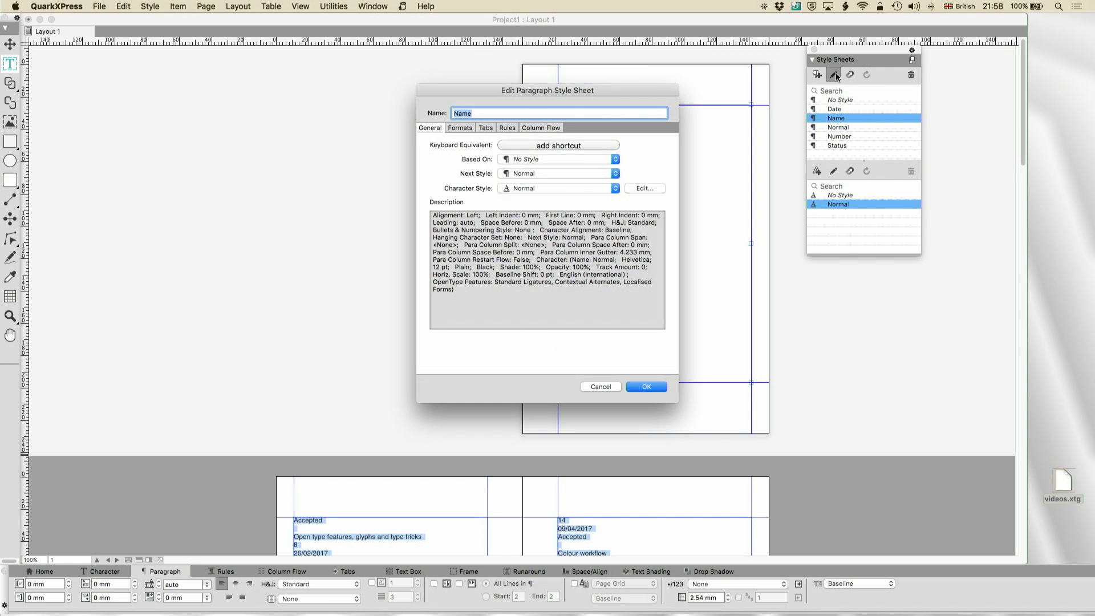
{"action": "left_click", "coordinate": [573, 187]}
{"action": "left_click", "coordinate": [560, 199]}
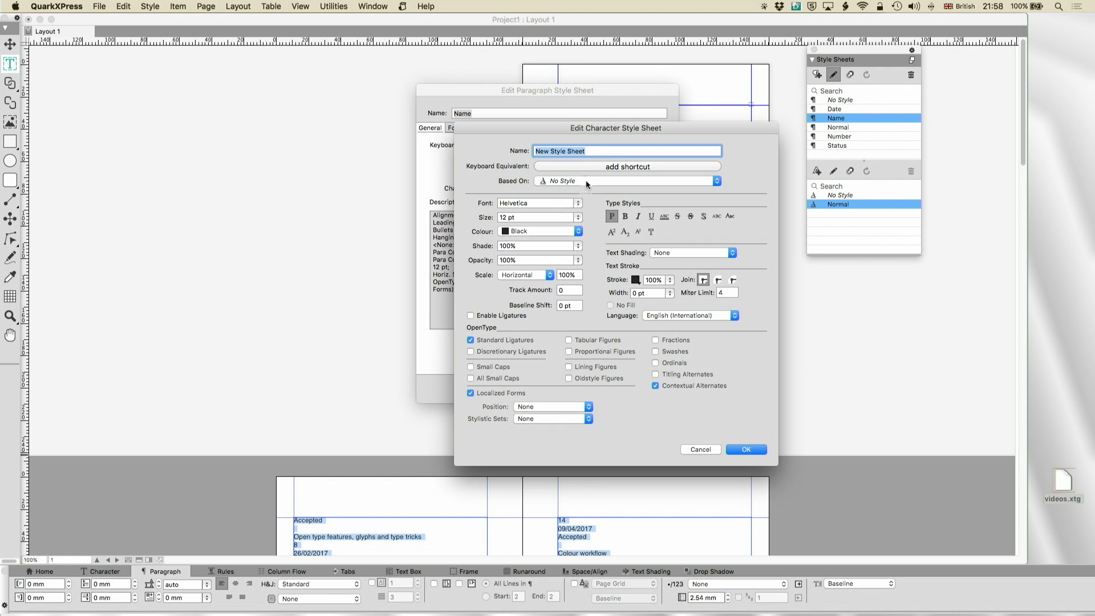
{"action": "left_click", "coordinate": [580, 206]}
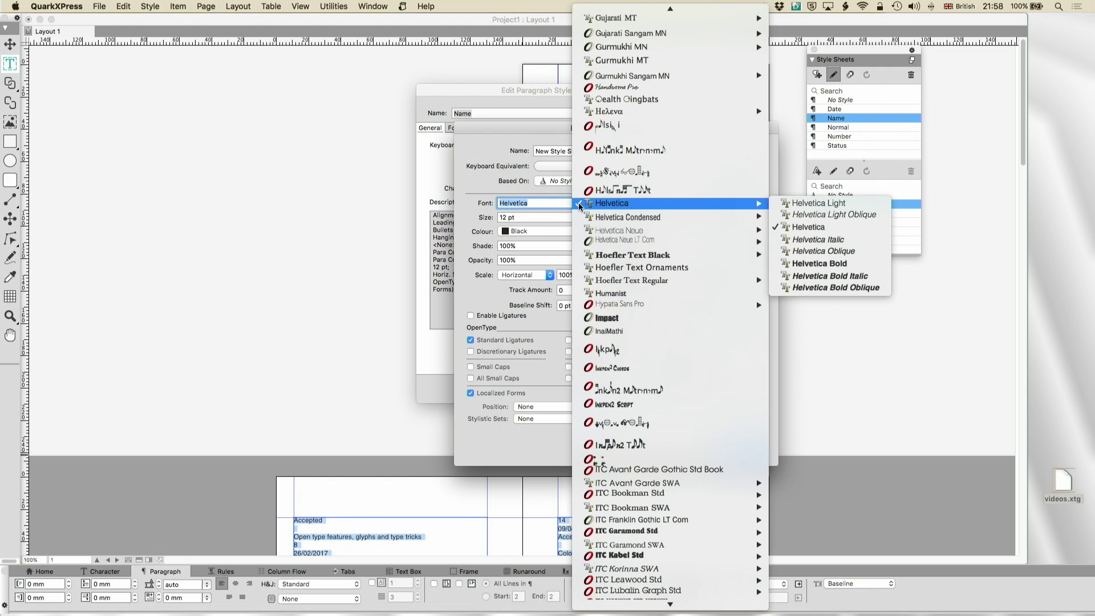
{"action": "left_click", "coordinate": [851, 263]}
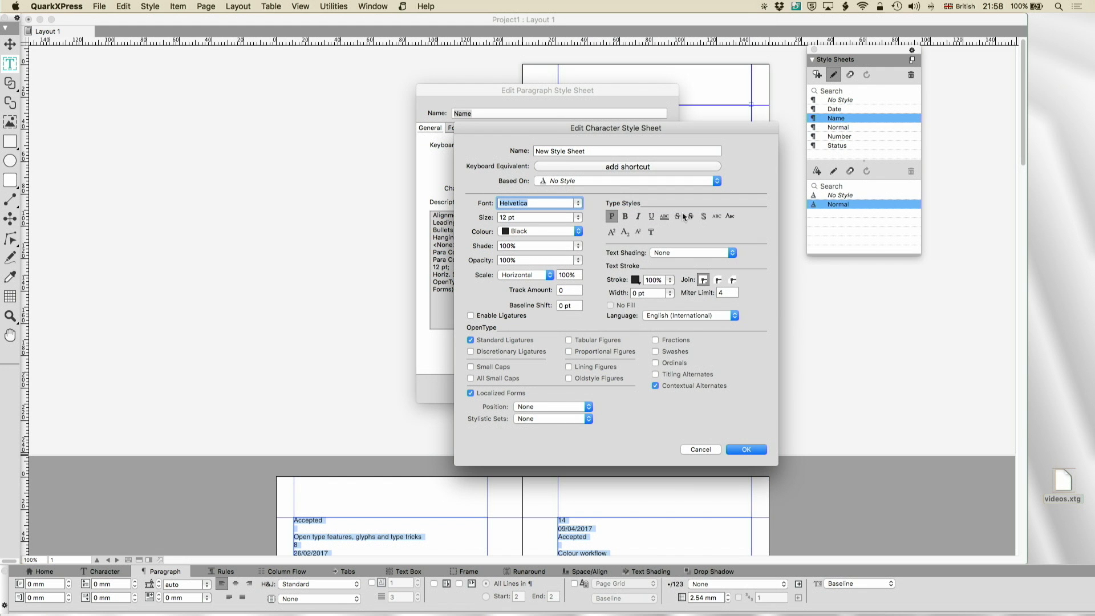
{"action": "left_click", "coordinate": [758, 449]}
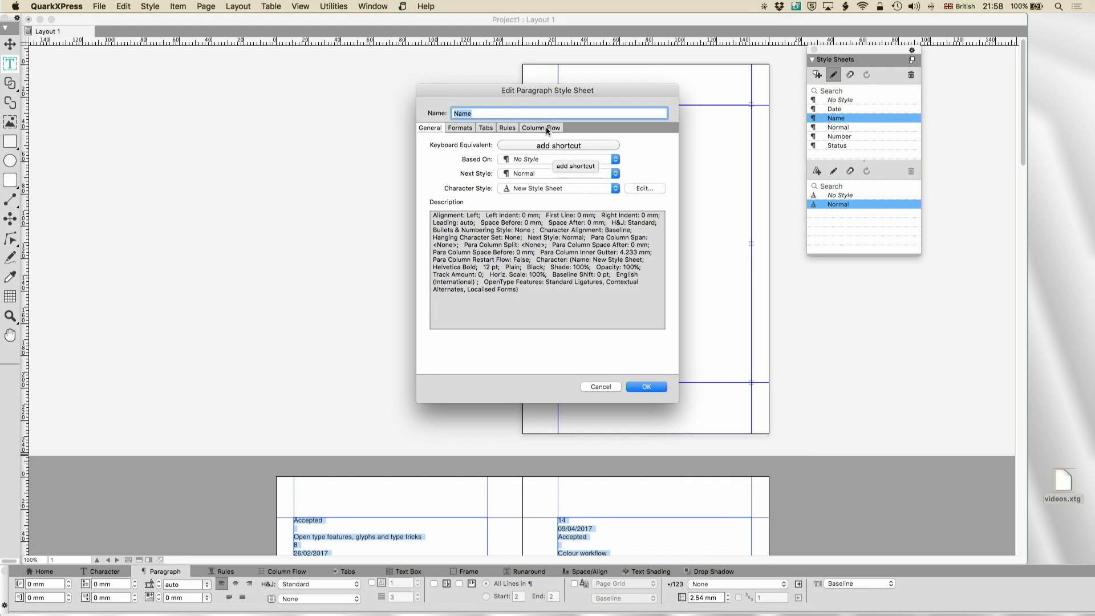
Set the Name style's Space Before to 3 mm and enable a rule above.
{"action": "left_click", "coordinate": [464, 129]}
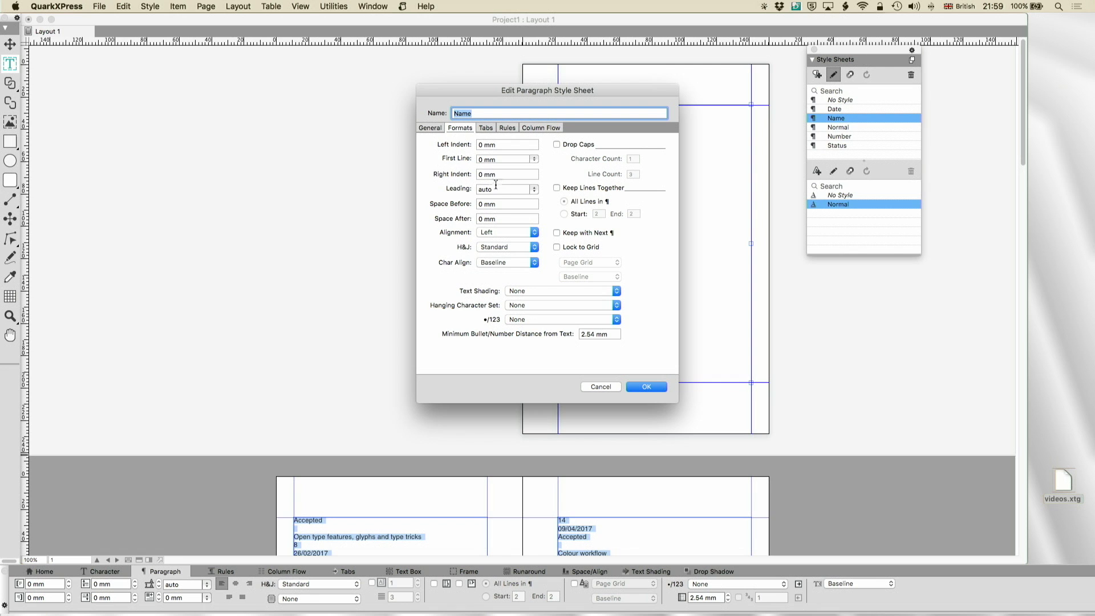
{"action": "left_click_drag", "start_coordinate": [495, 204], "coordinate": [482, 204]}
{"action": "triple_click", "coordinate": [482, 204]}
{"action": "type", "text": "3"}
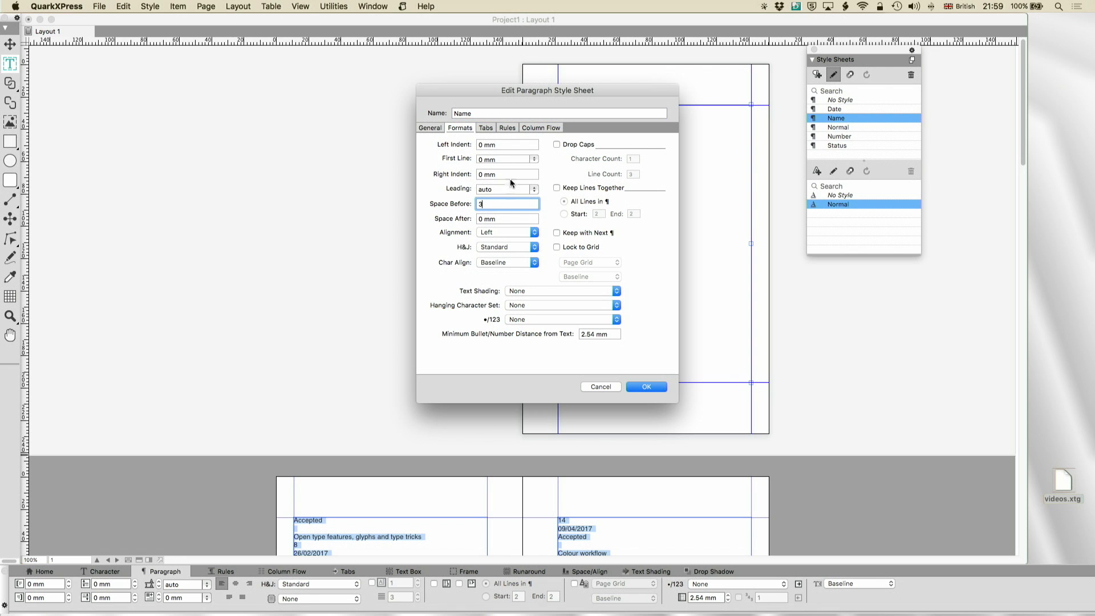
{"action": "left_click", "coordinate": [508, 128]}
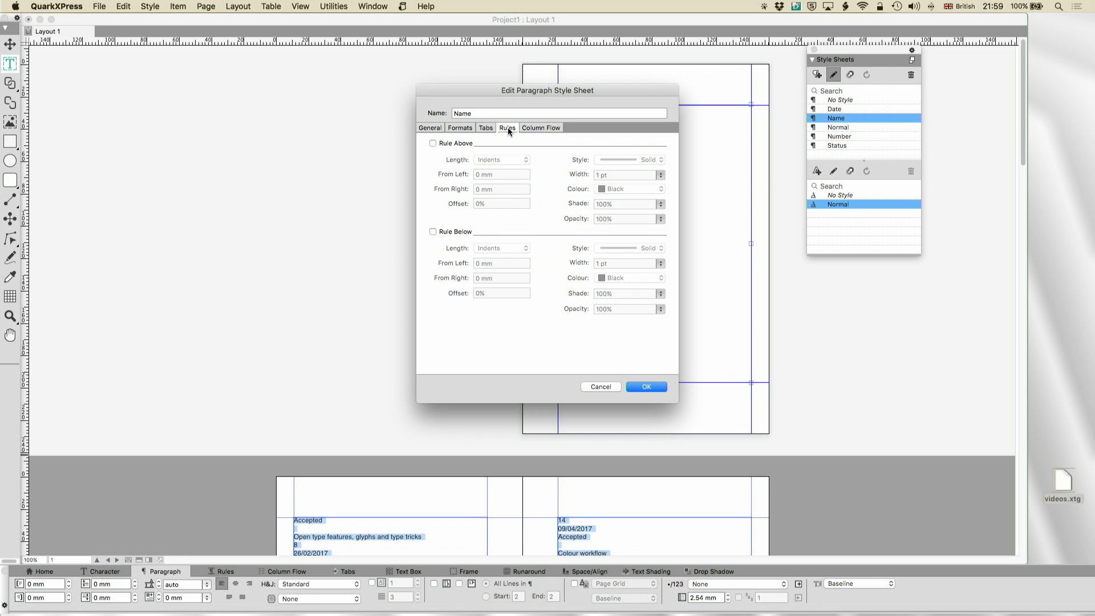
{"action": "left_click", "coordinate": [456, 144]}
{"action": "triple_click", "coordinate": [499, 204]}
Set the rule offset to 50%, confirm the Name style, then switch to FileMaker Pro.
{"action": "type", "text": "50"}
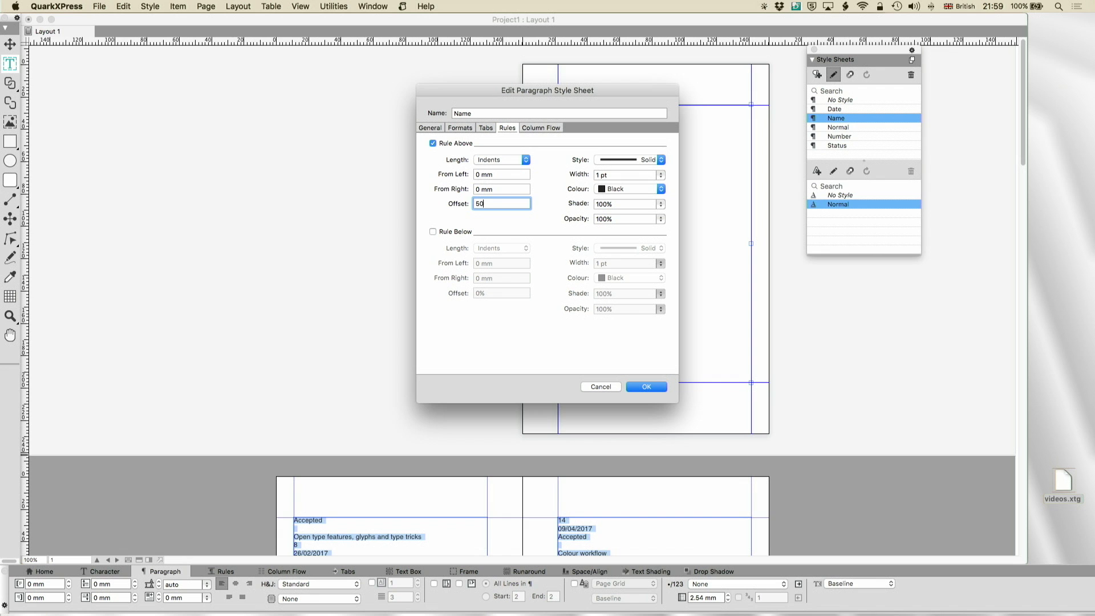
{"action": "left_click", "coordinate": [650, 387]}
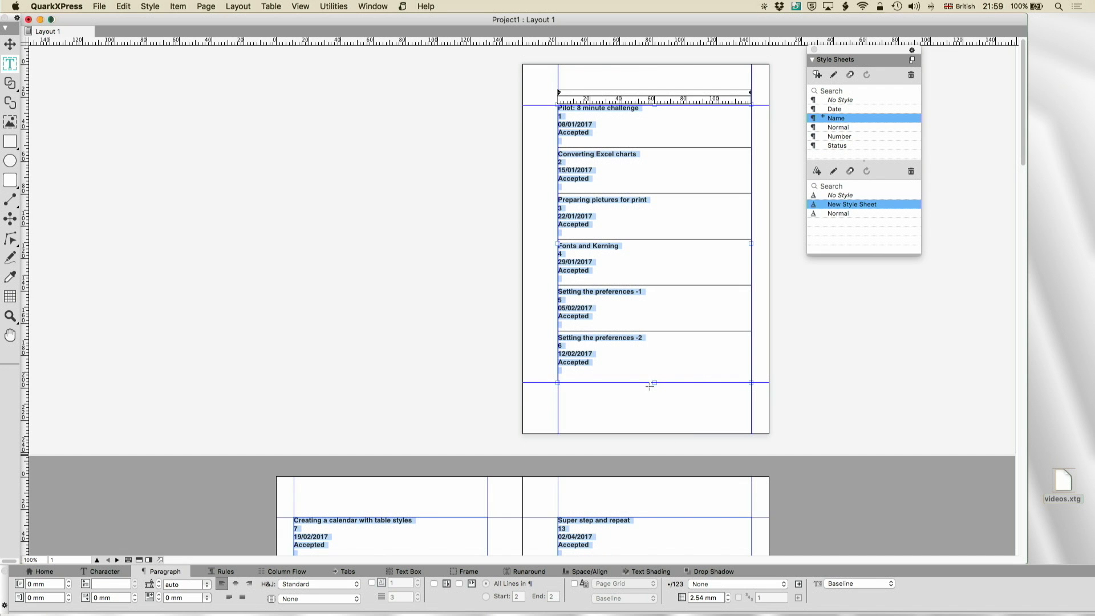
{"action": "left_click", "coordinate": [589, 117]}
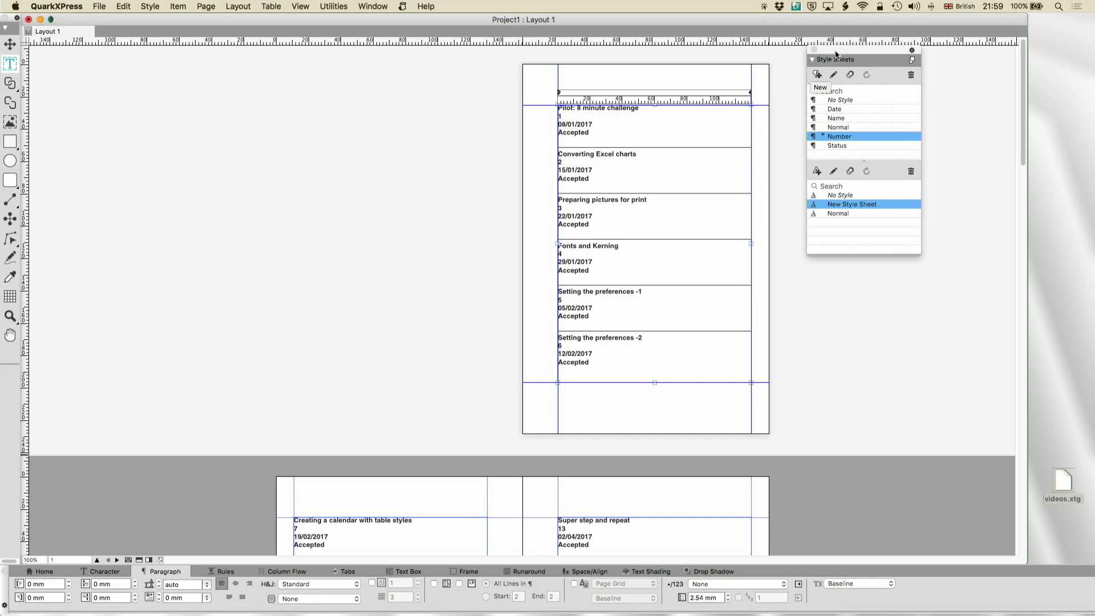
{"action": "left_click_drag", "start_coordinate": [846, 54], "coordinate": [902, 44]}
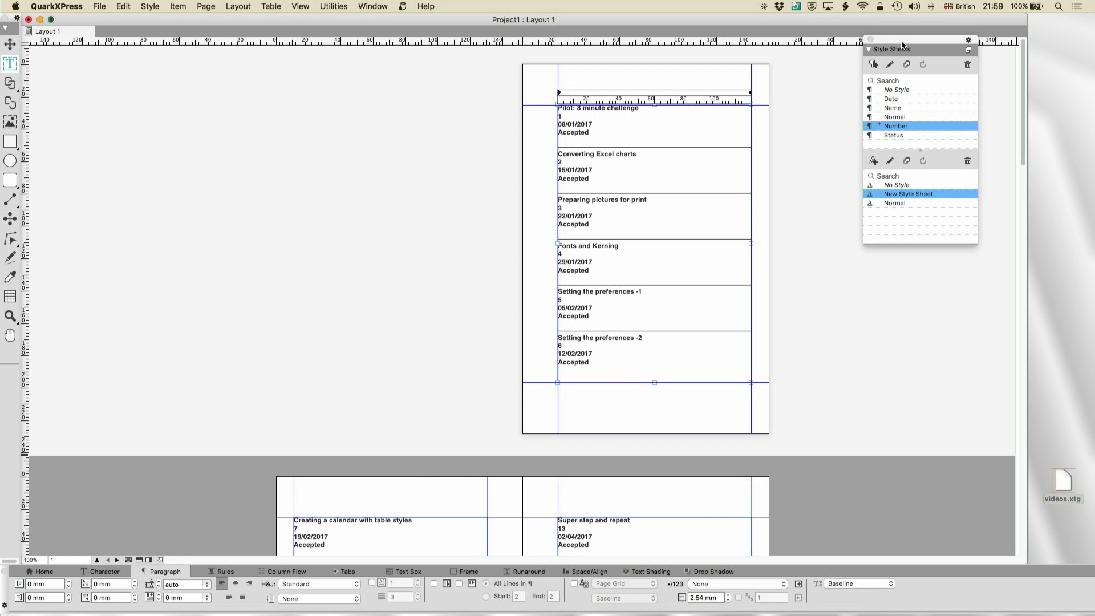
{"action": "key", "text": "super+Tab"}
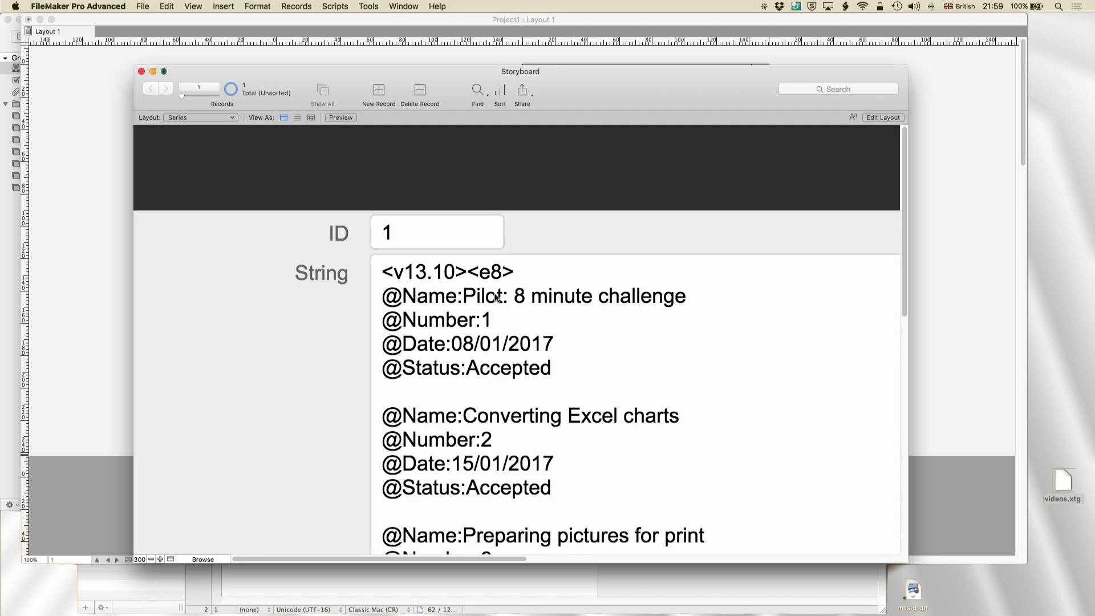
Highlight the first video's Name, Number 1, date 08/01/2017 and status Accepted, then return to QuarkXPress.
{"action": "left_click_drag", "start_coordinate": [498, 297], "coordinate": [710, 297]}
{"action": "double_click", "coordinate": [486, 320]}
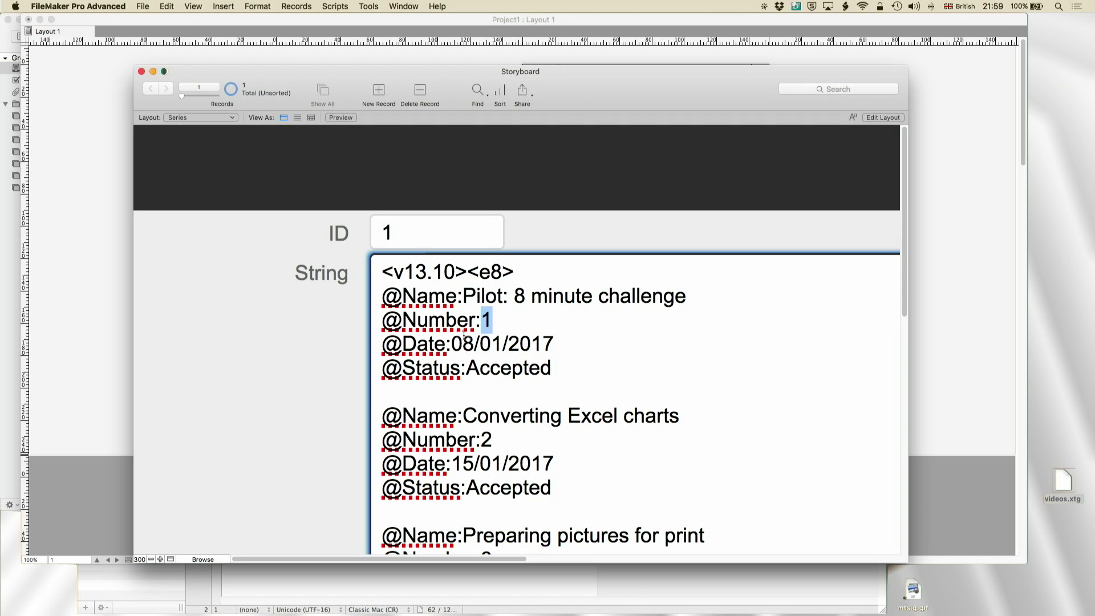
{"action": "left_click_drag", "start_coordinate": [450, 342], "coordinate": [560, 337]}
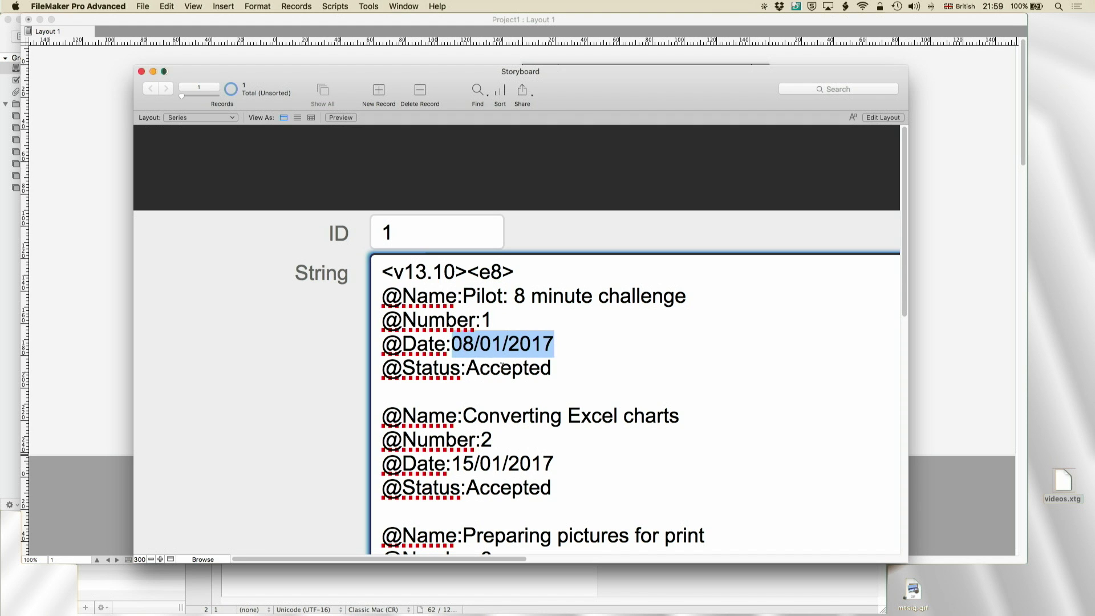
{"action": "double_click", "coordinate": [545, 367]}
{"action": "left_click", "coordinate": [551, 374]}
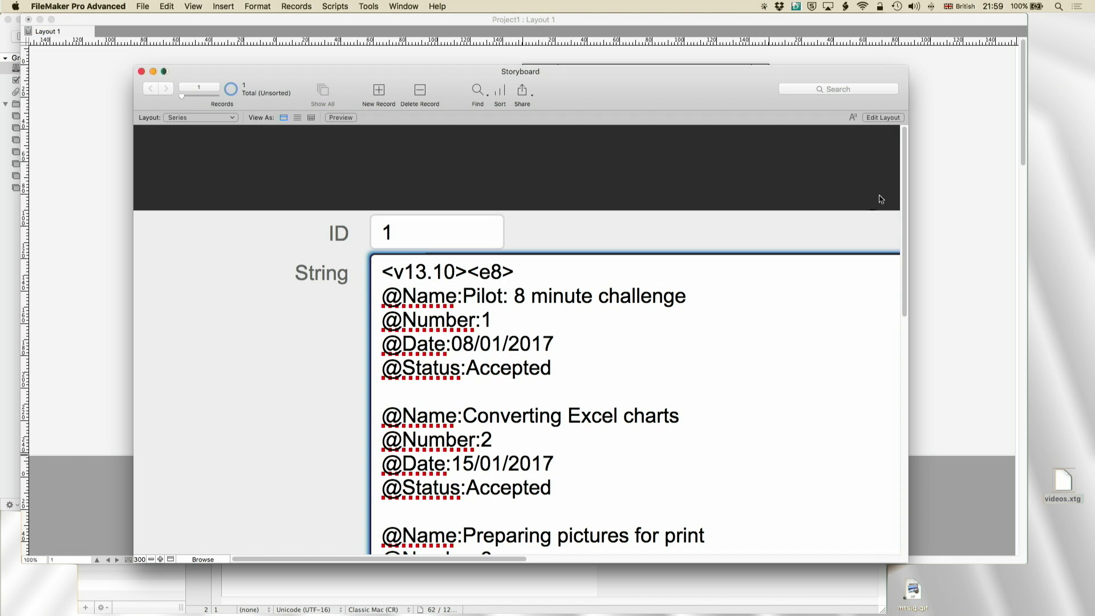
{"action": "left_click", "coordinate": [936, 165]}
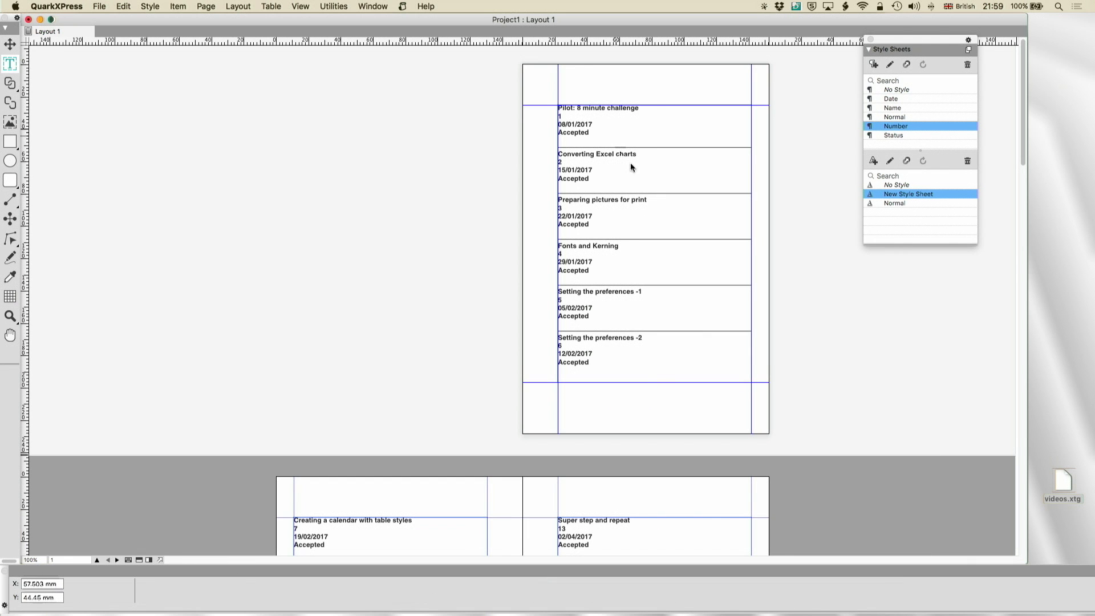
{"action": "left_click", "coordinate": [611, 171]}
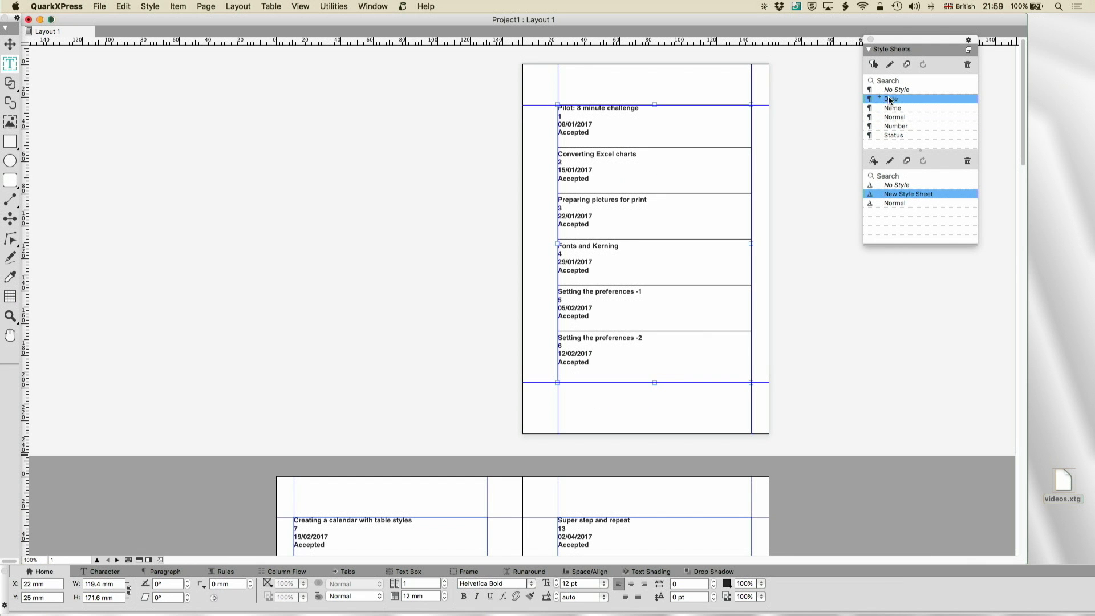
{"action": "left_click", "coordinate": [652, 178]}
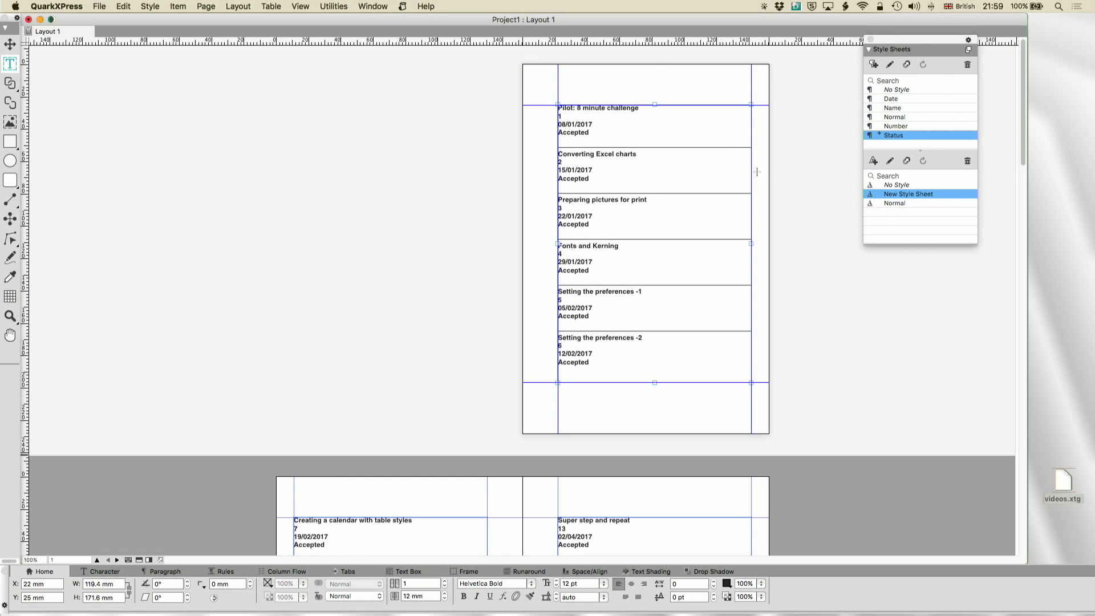